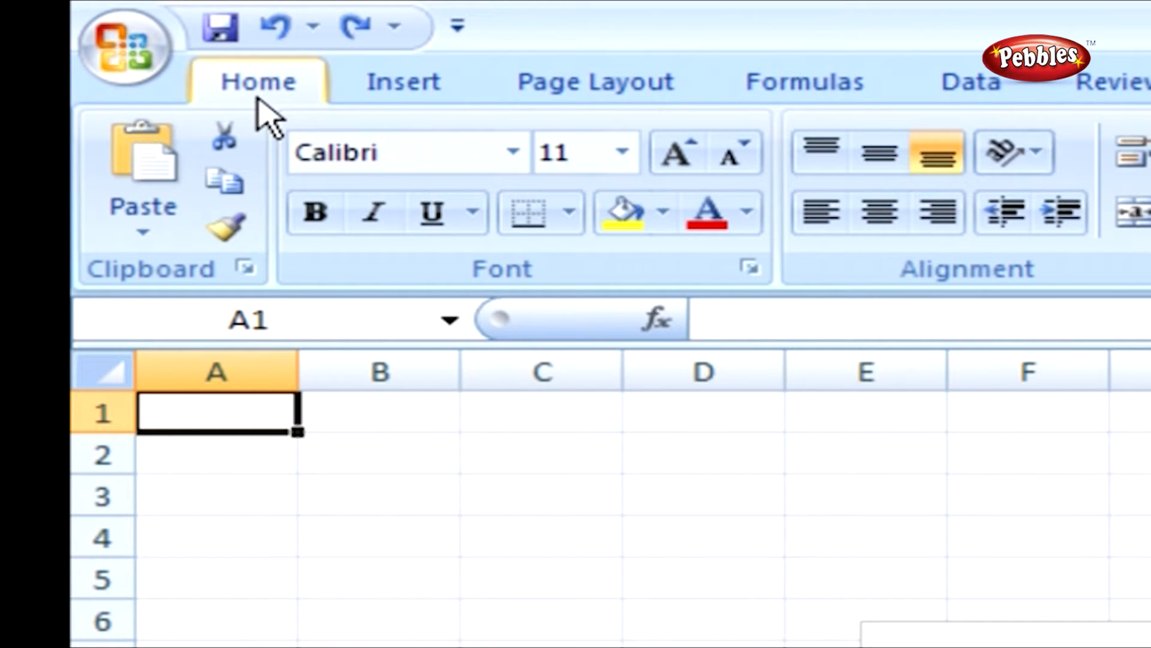
Examine the commands offered for Insert, Page Layout, Formulas, Data, Review and View.
click(371, 93)
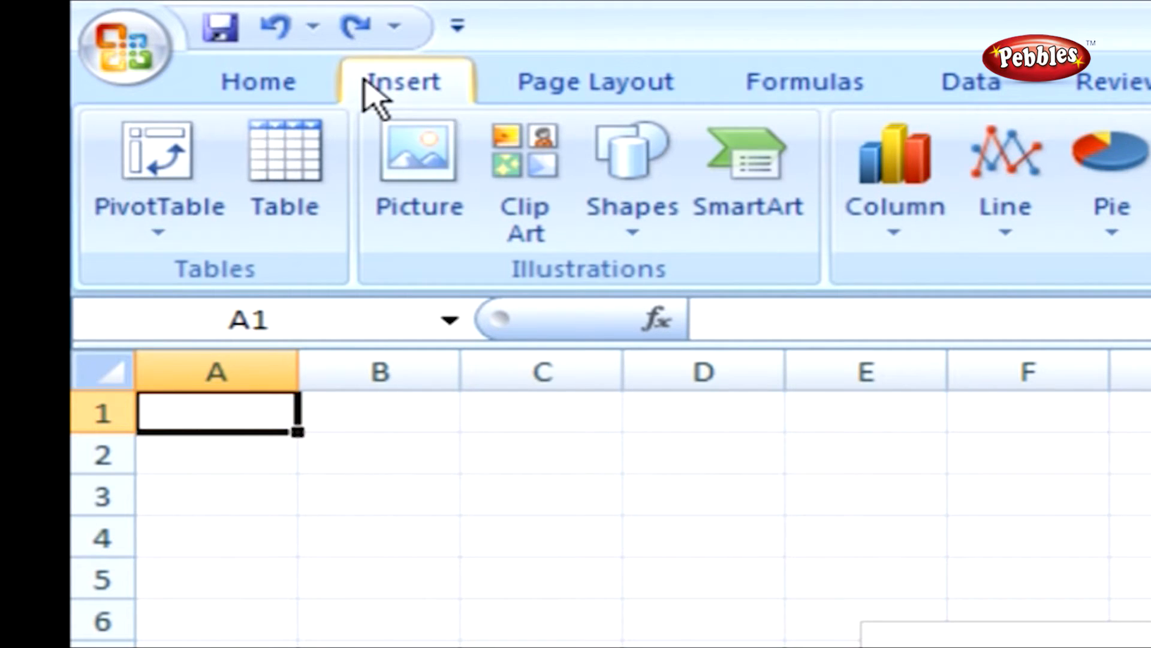
click(554, 81)
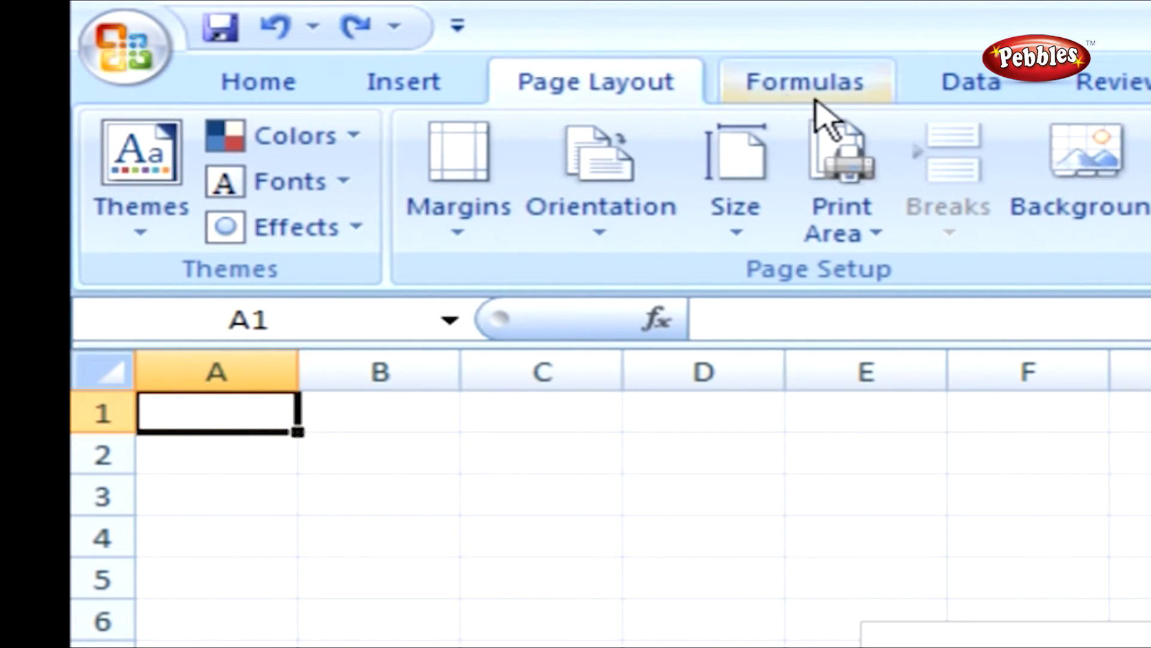
click(815, 101)
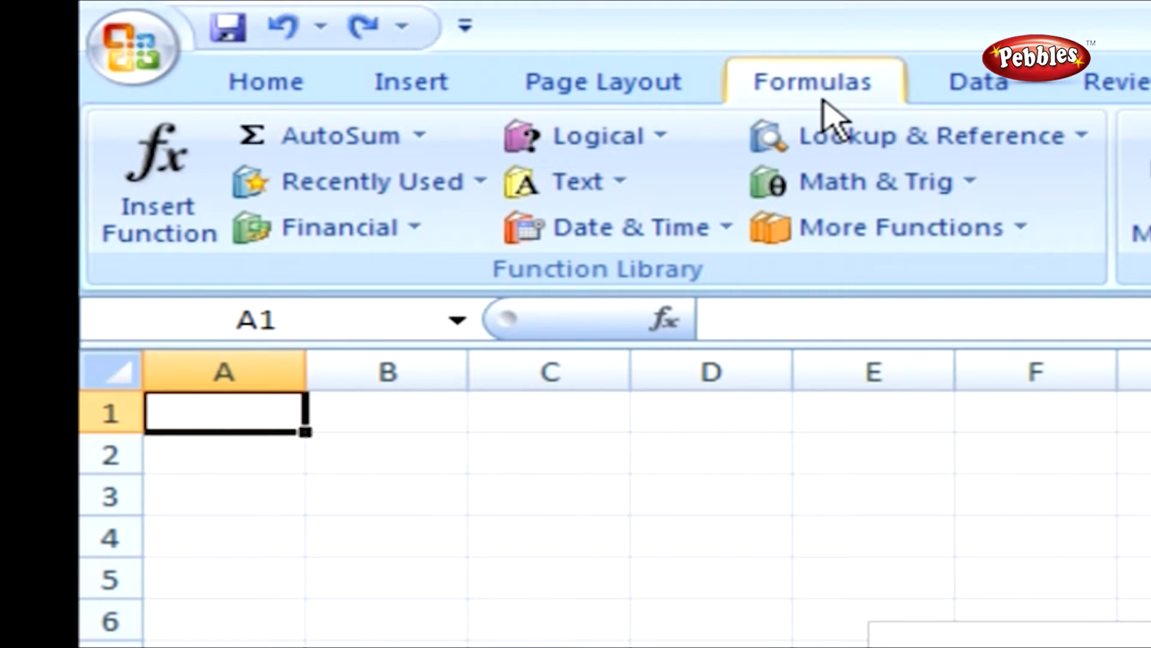
click(1006, 84)
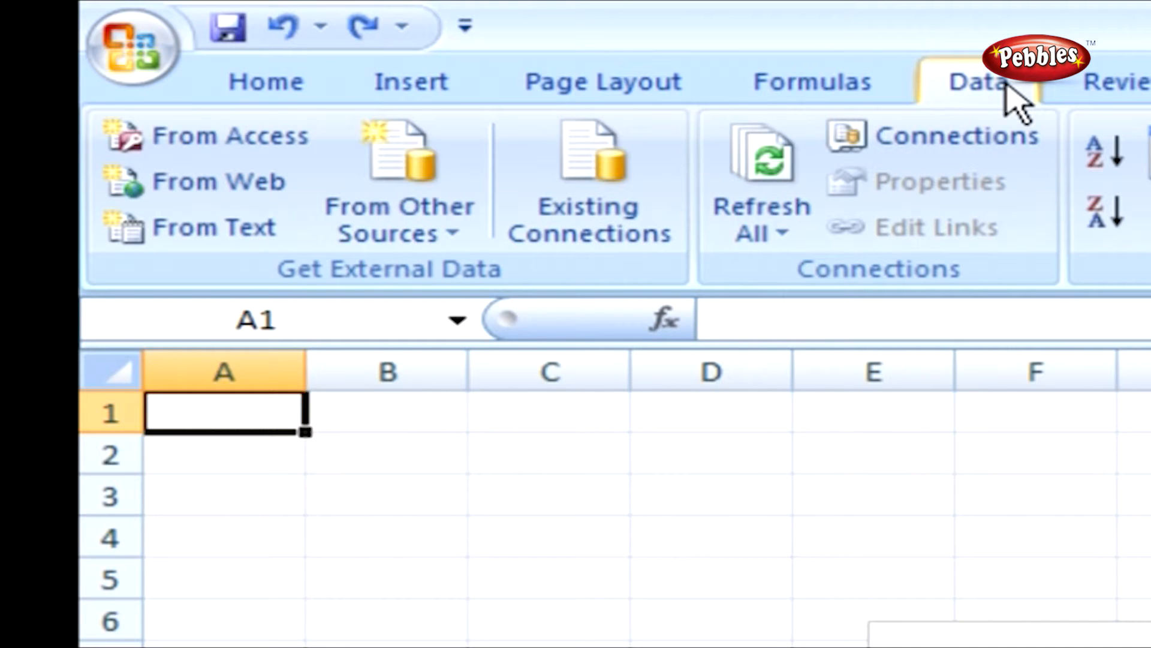
click(1077, 87)
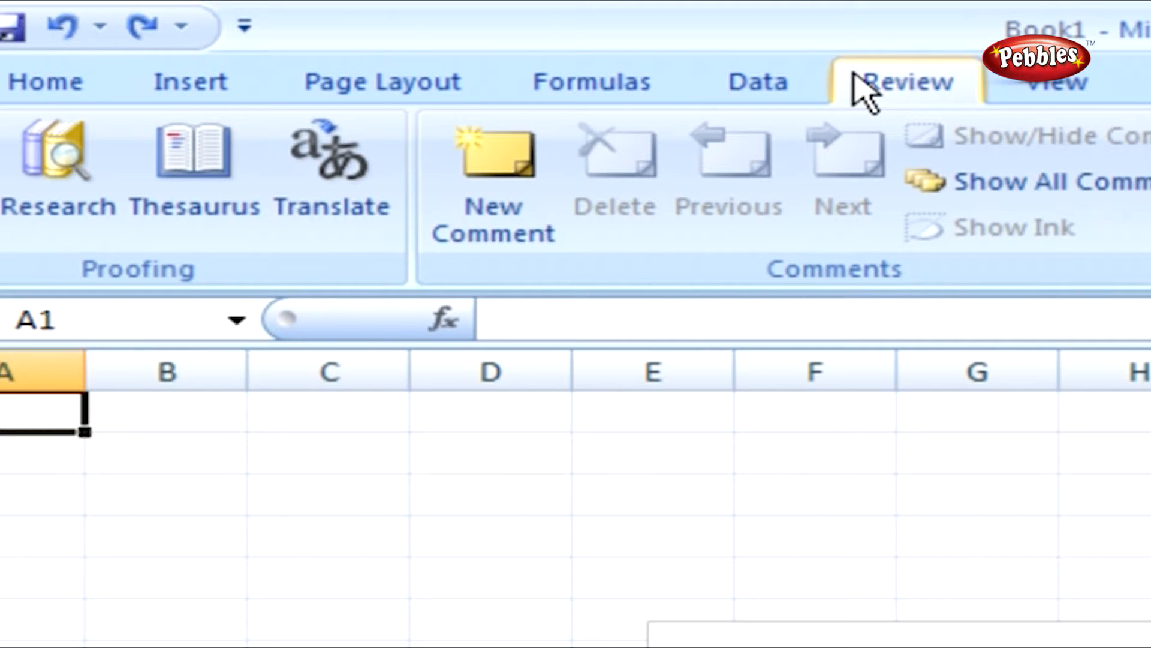
click(1010, 81)
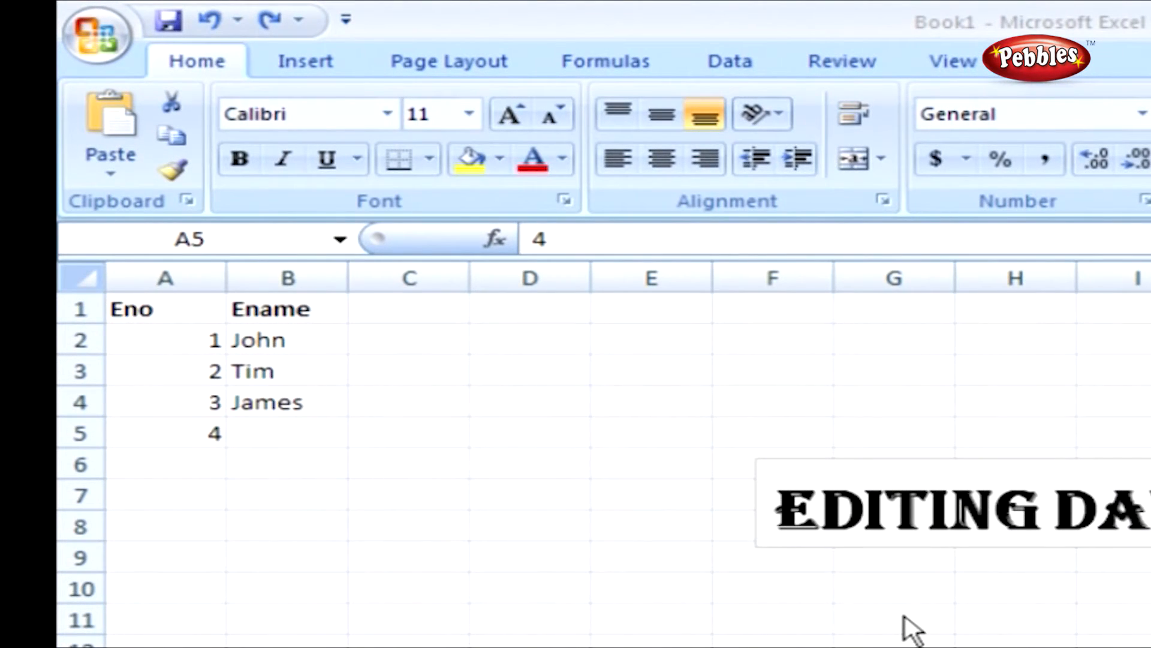
Clear the employee number in cell A5.
click(904, 615)
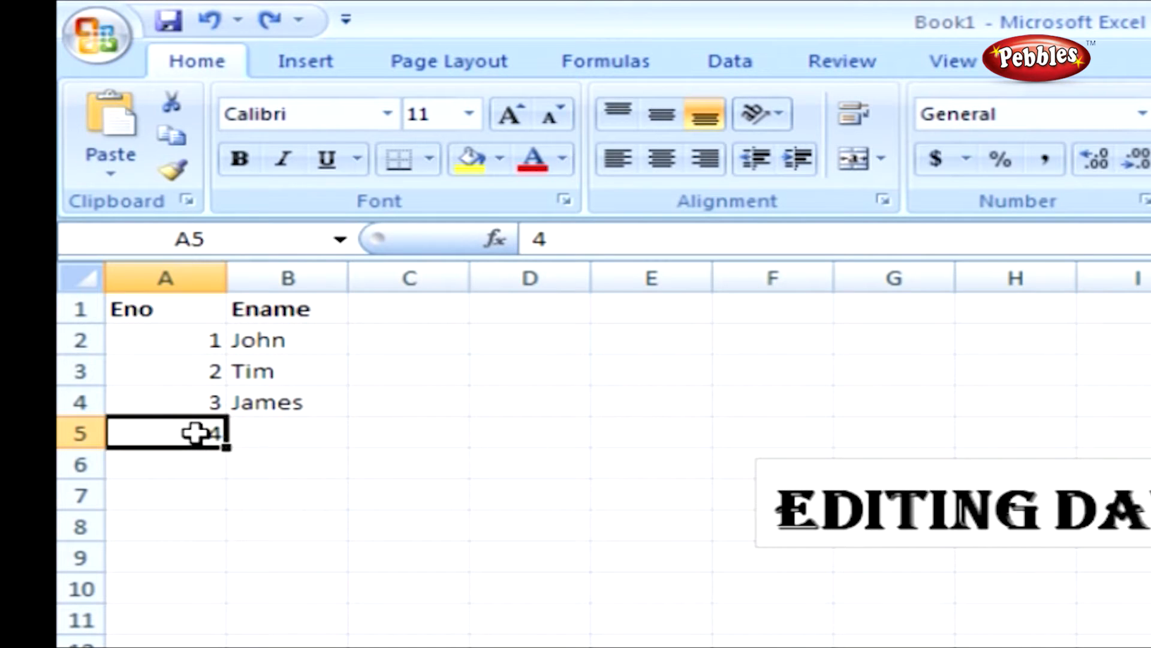
key(Delete)
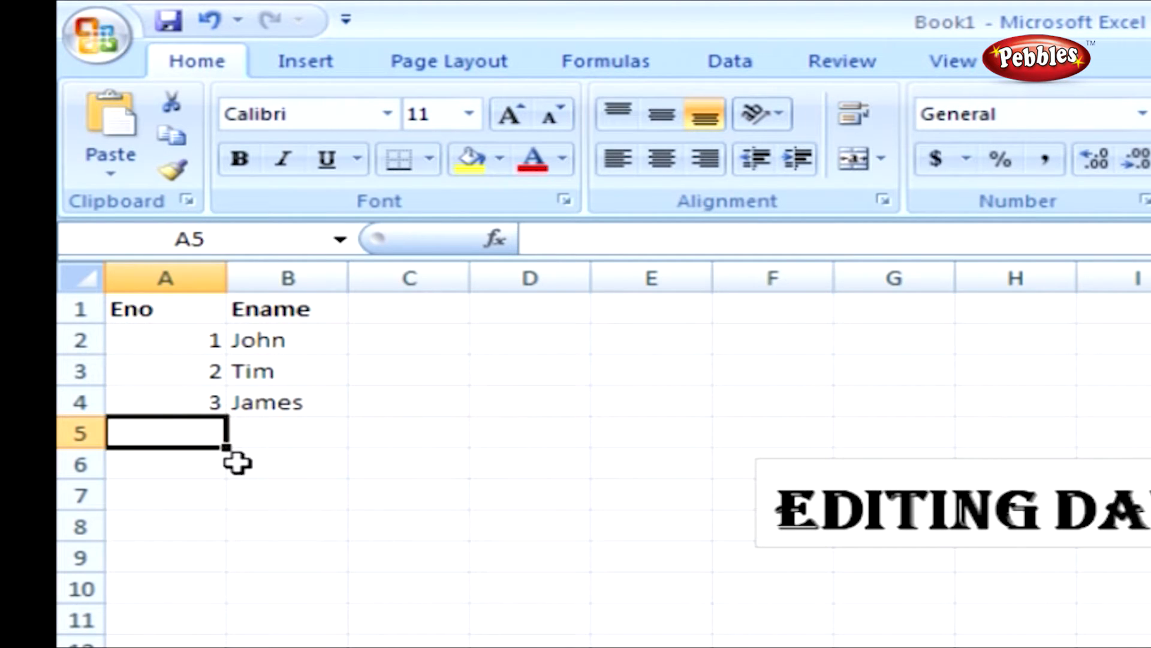
click(257, 408)
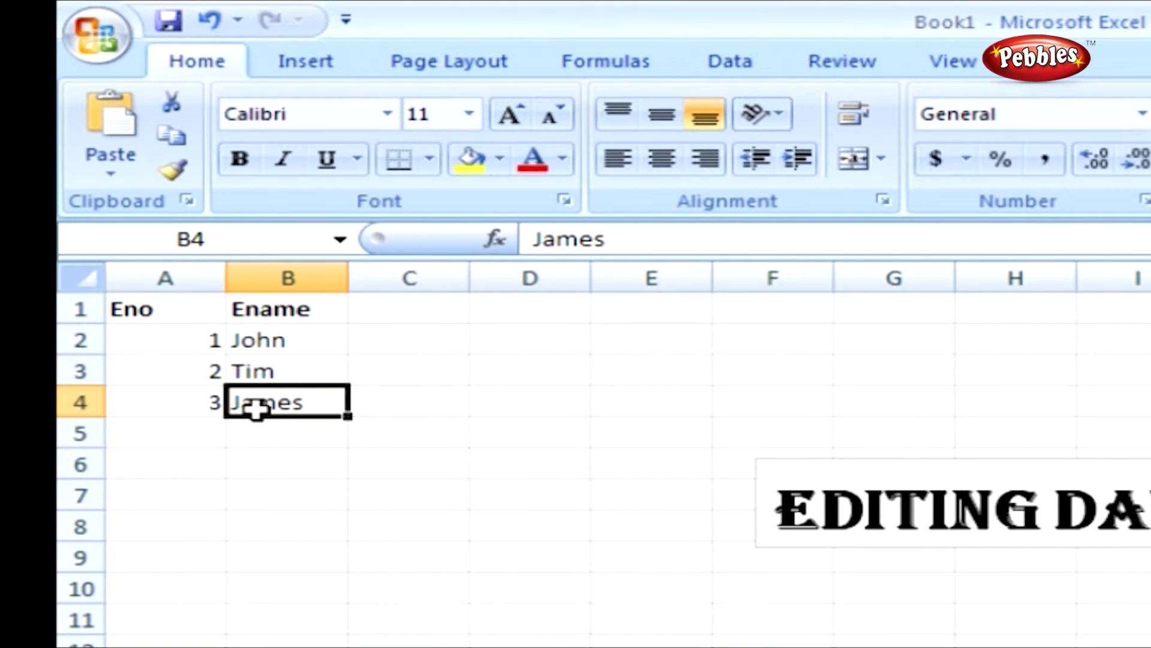
key(F2)
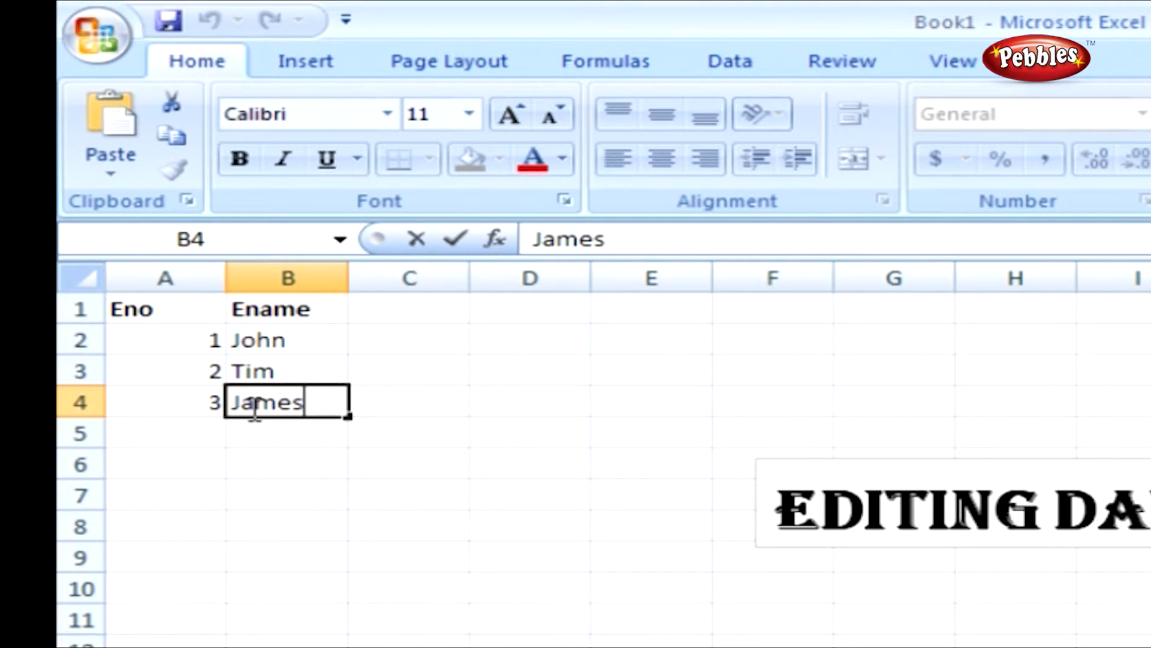
key(Return)
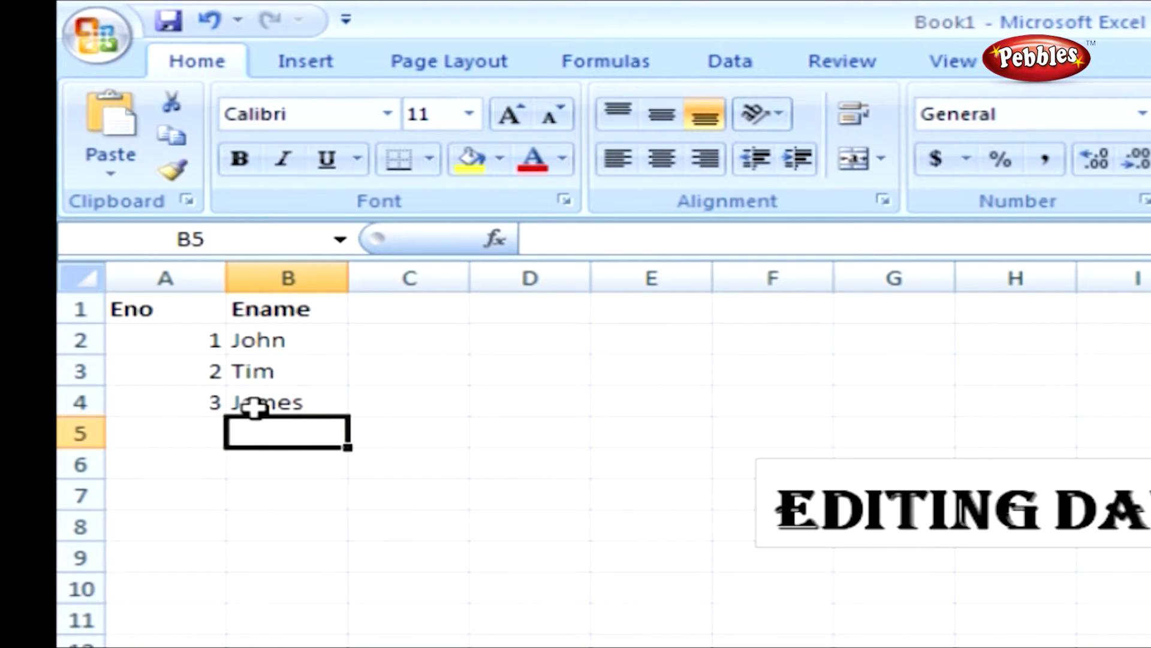
Append a second name after the existing employee name in cell B4.
click(255, 408)
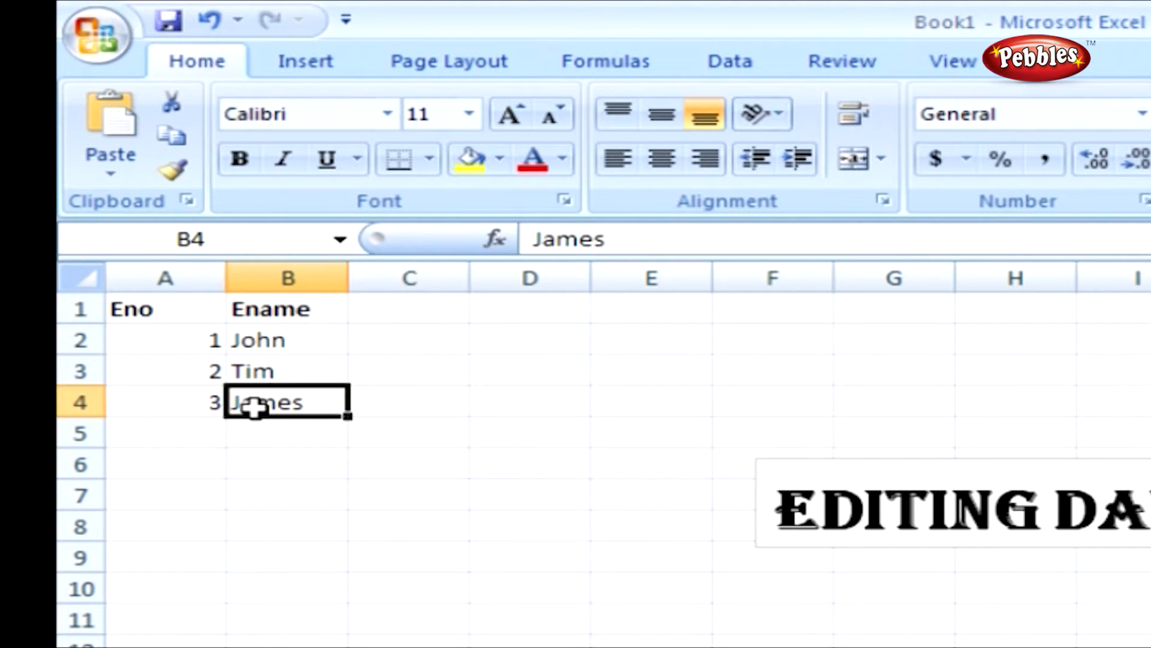
double_click(254, 408)
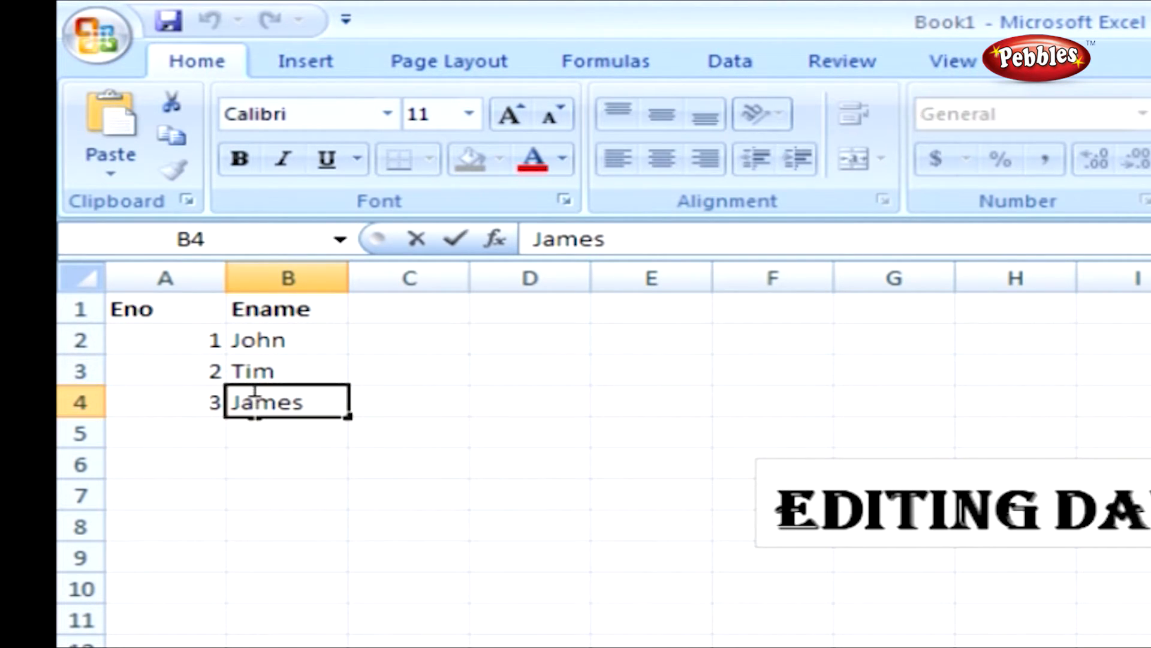
click(310, 401)
text(Nic)
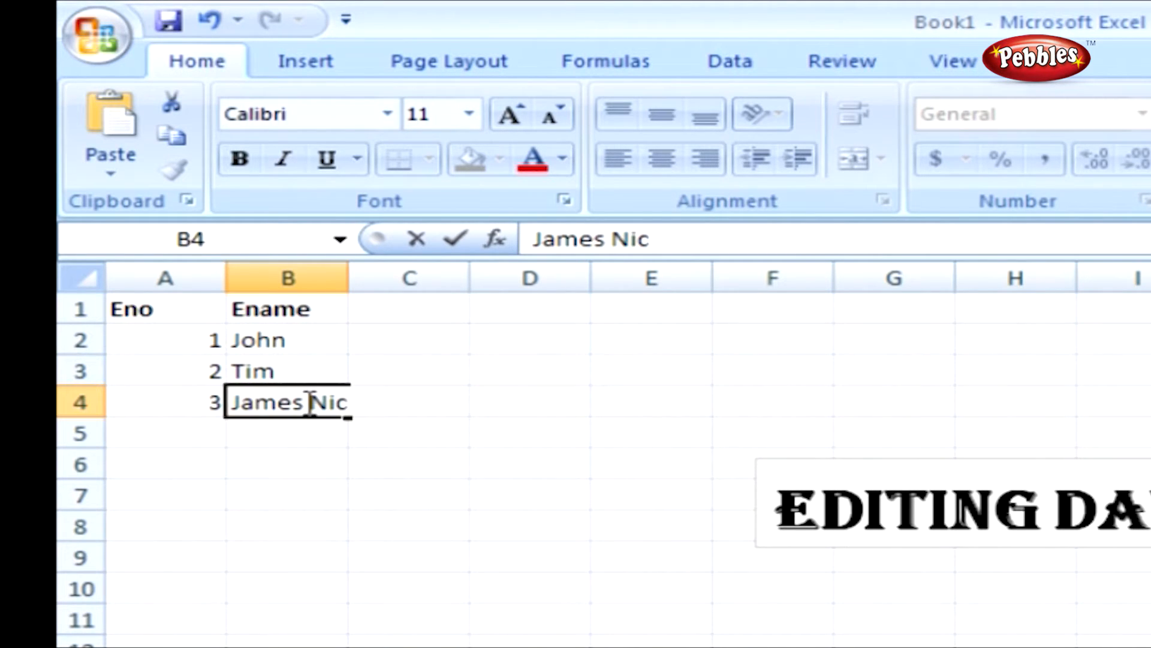
key(Return)
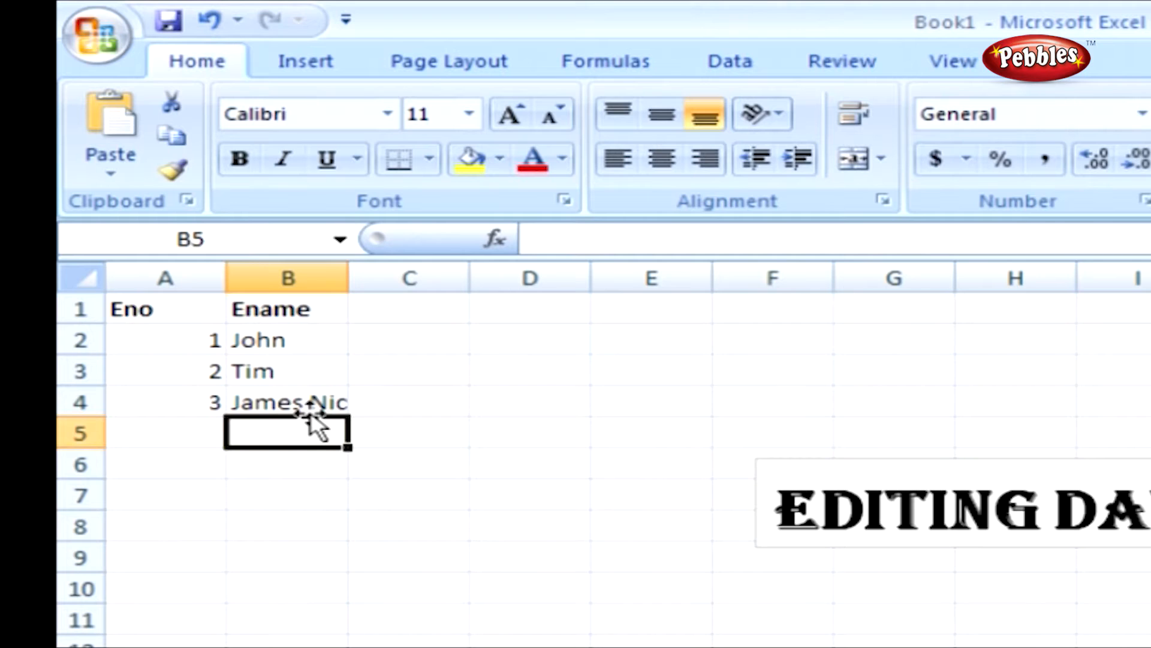
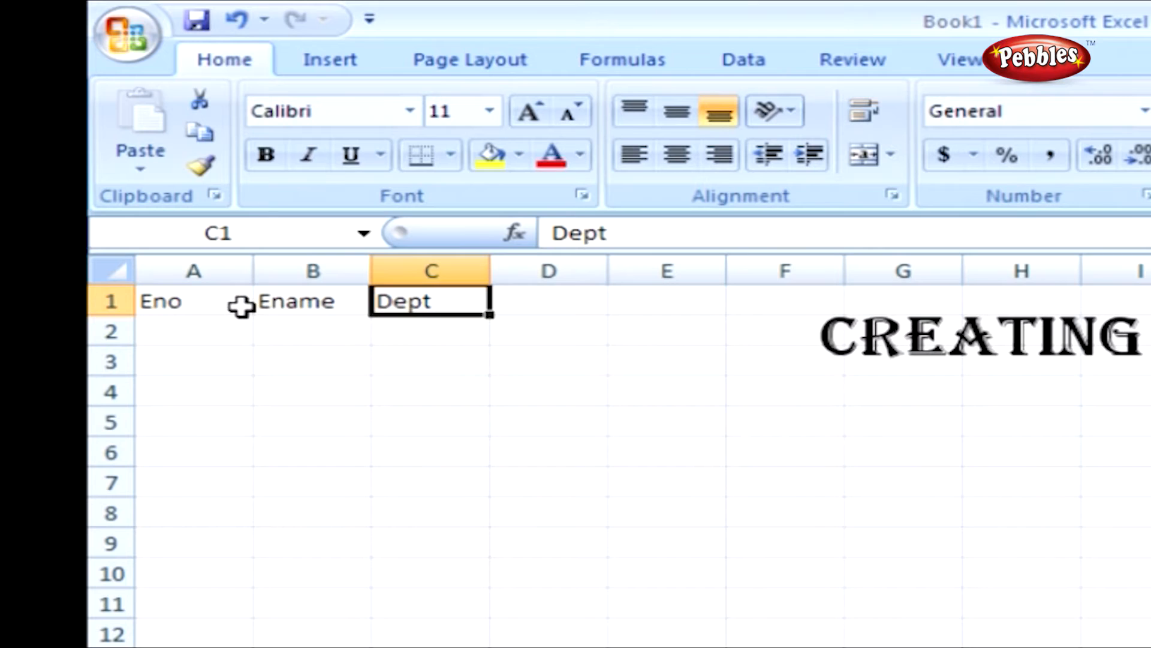
Create a table from the Eno, Ename and Dept headings in A1:C1, using them as the table headers.
click(240, 305)
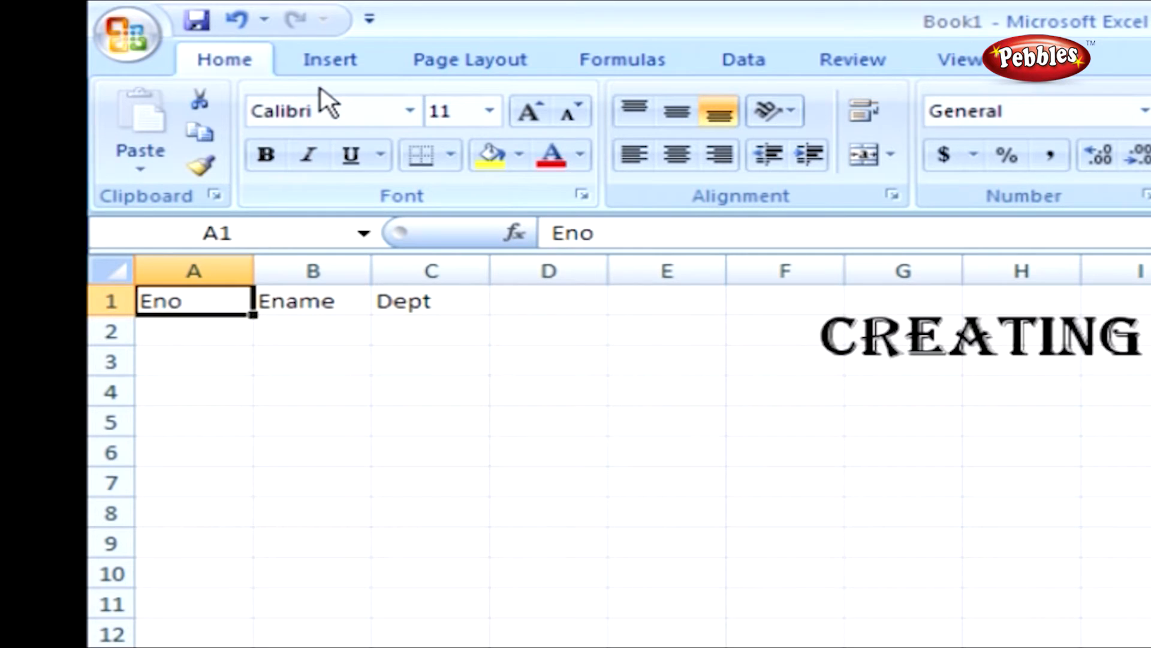
click(318, 70)
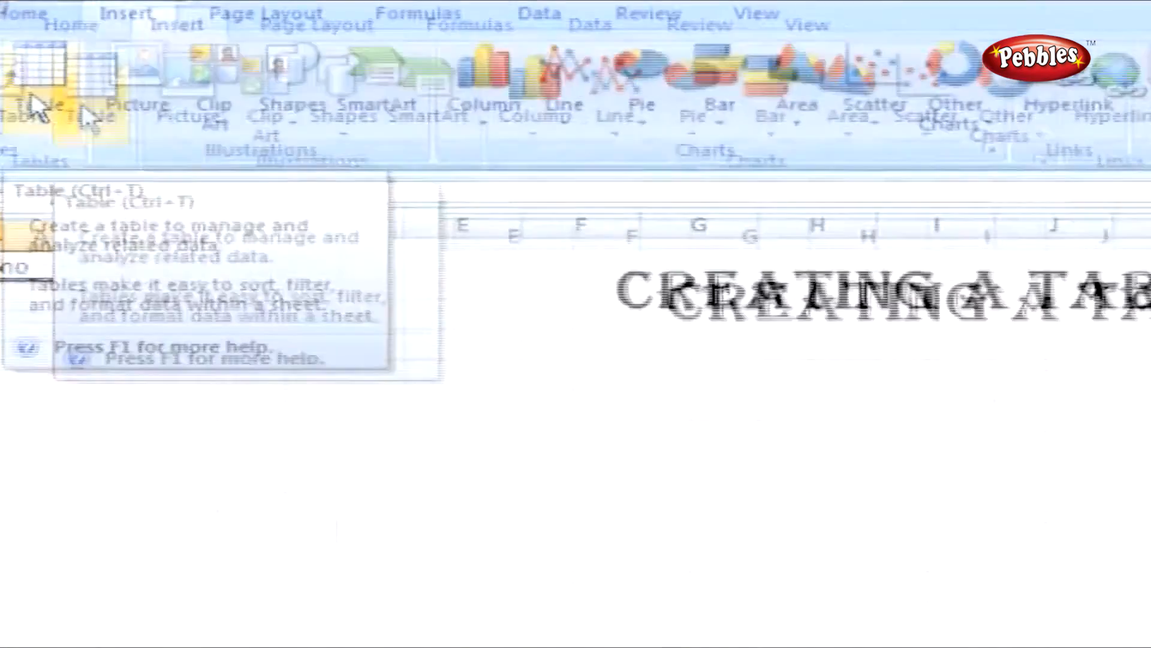
click(219, 176)
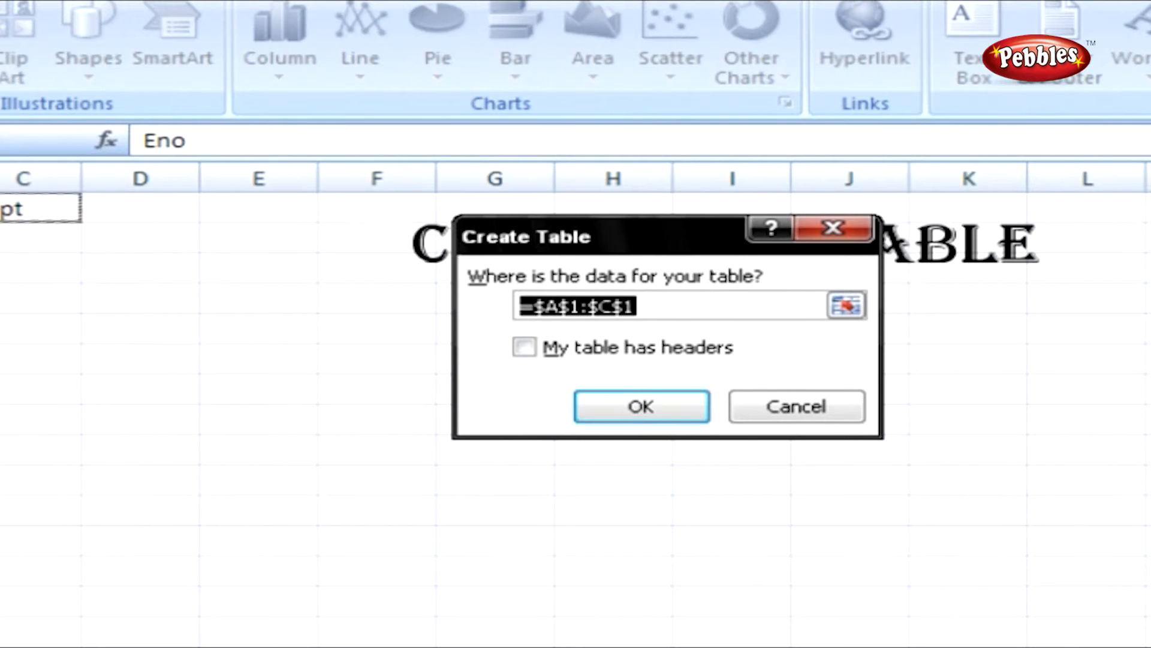
click(524, 347)
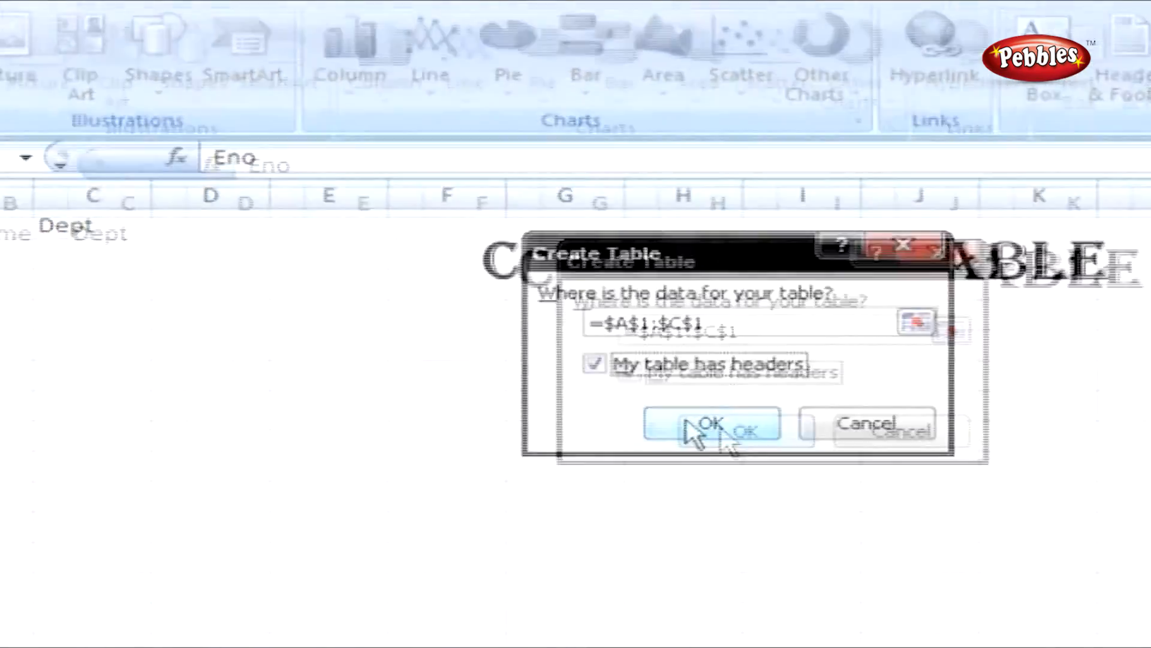
click(641, 407)
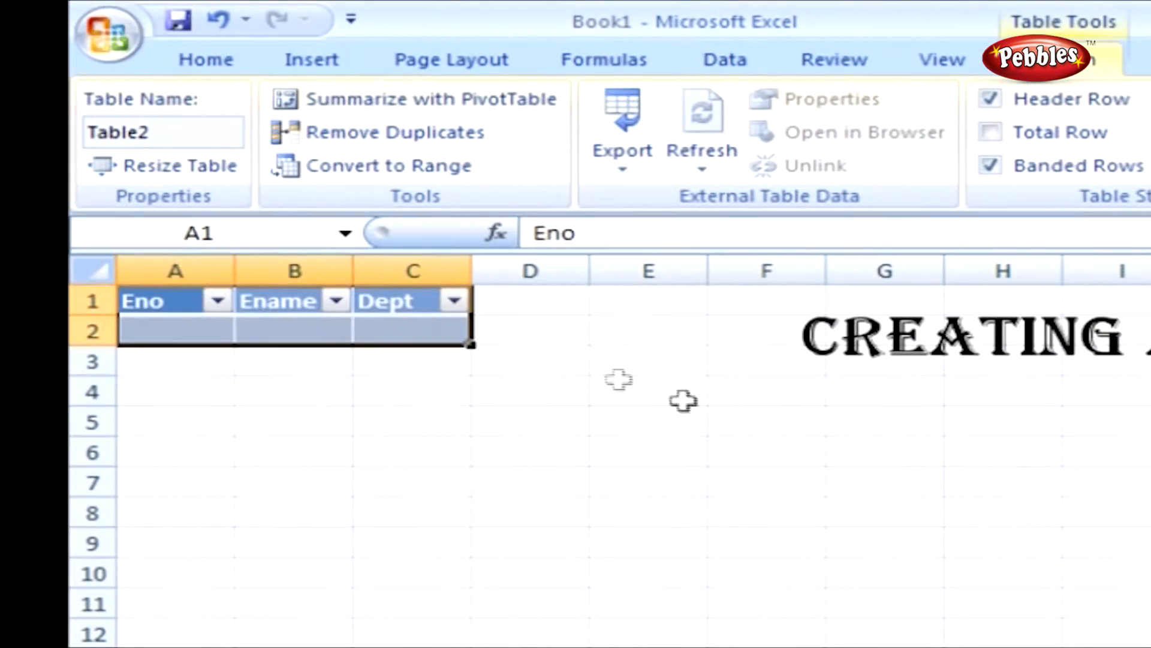
Extend the table downward to row 8 so it covers A1:C8.
drag(472, 345, 462, 542)
click(608, 502)
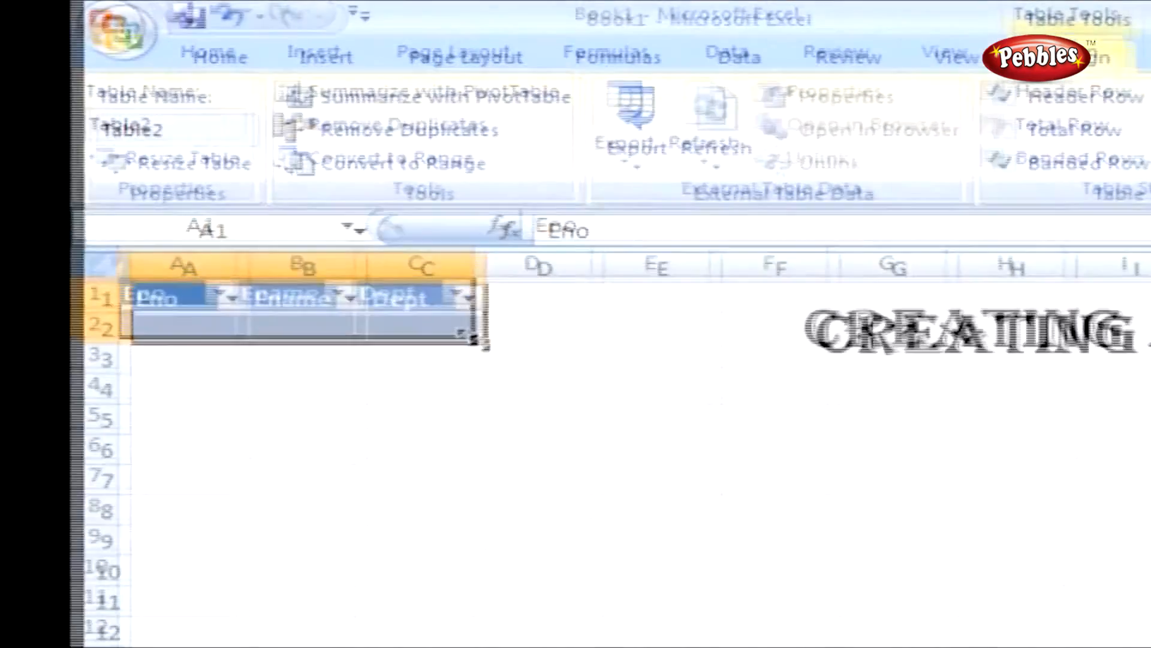
drag(24, 120, 469, 407)
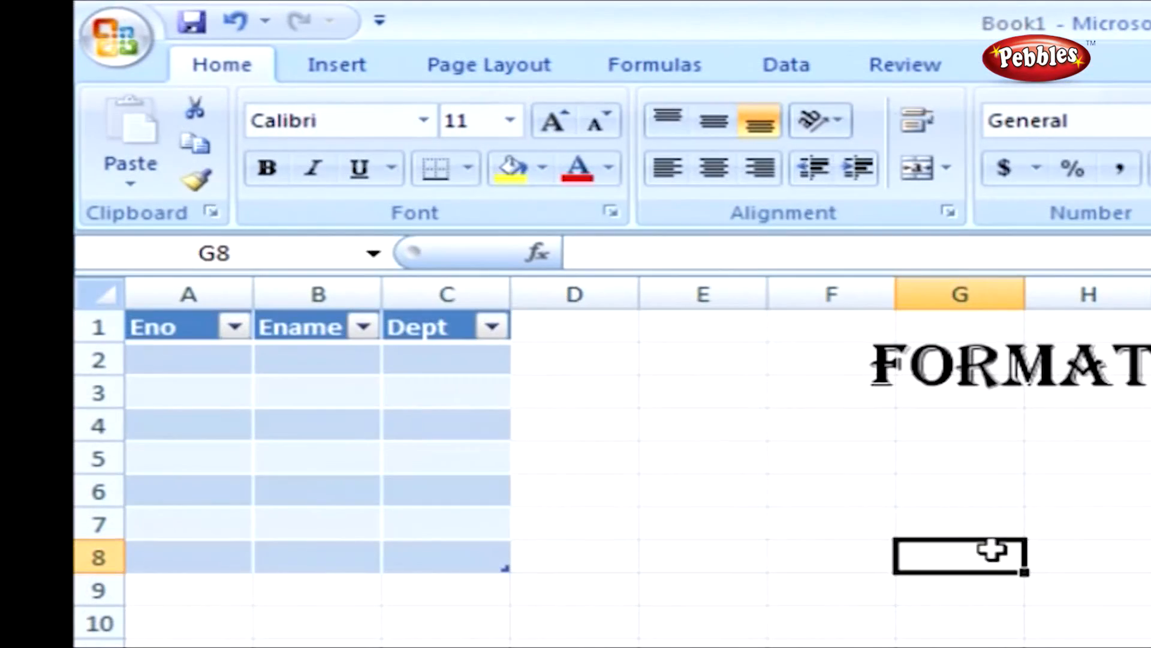
Apply the table style with a black header and grey banded rows to the Eno, Ename and Dept table.
click(434, 470)
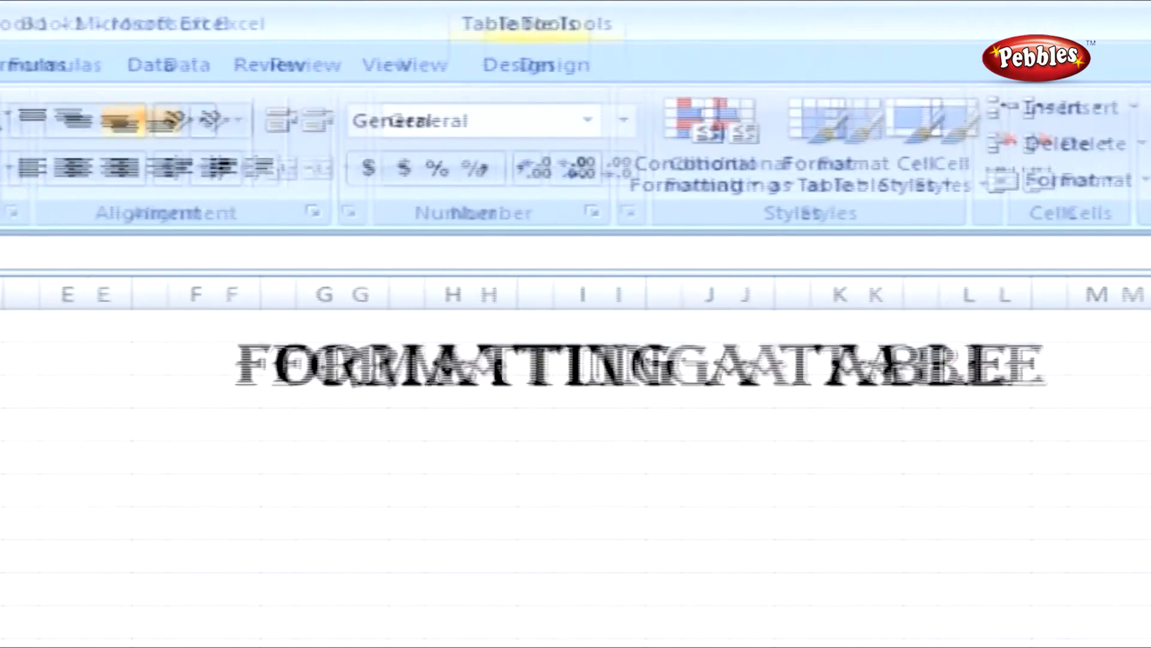
click(466, 72)
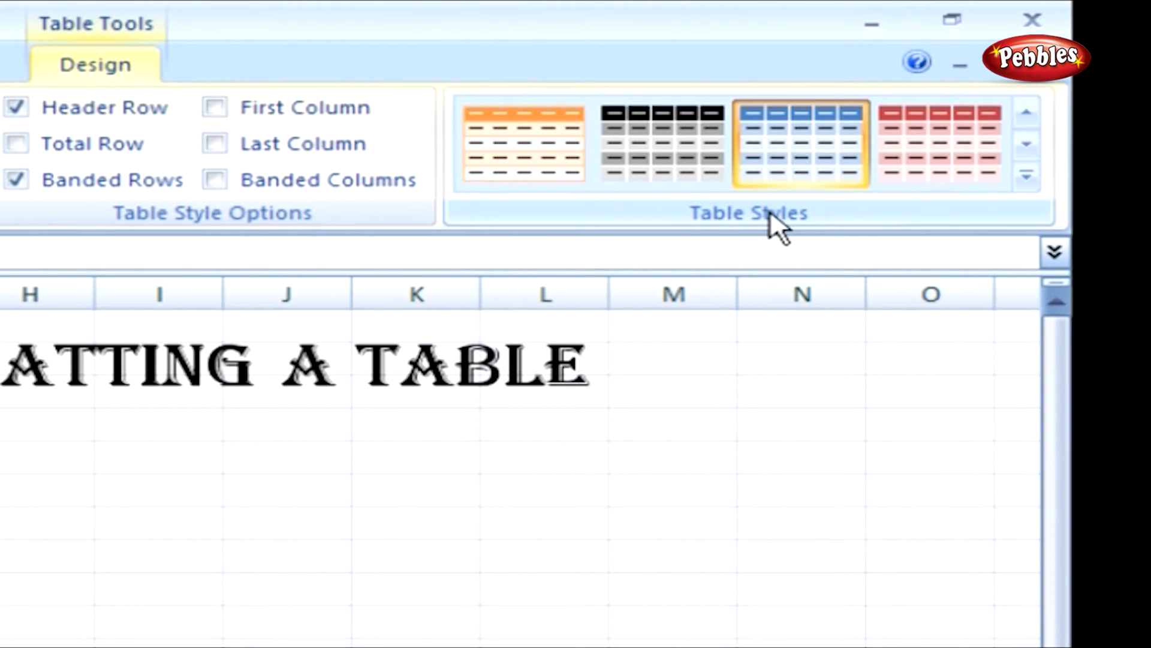
click(56, 585)
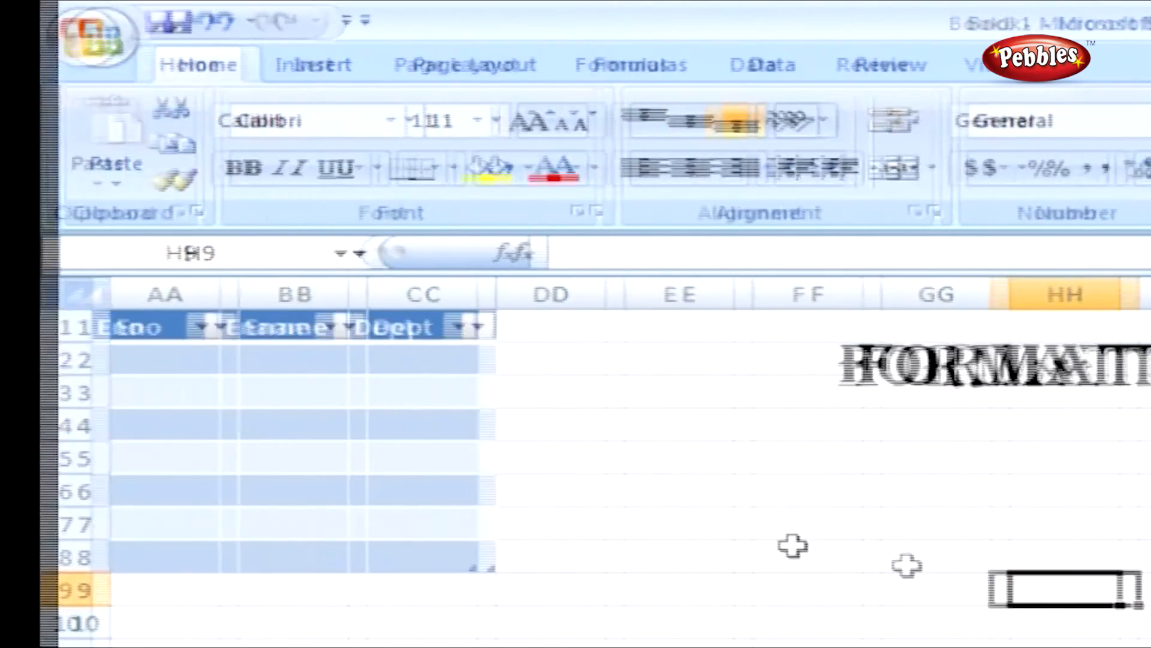
click(415, 465)
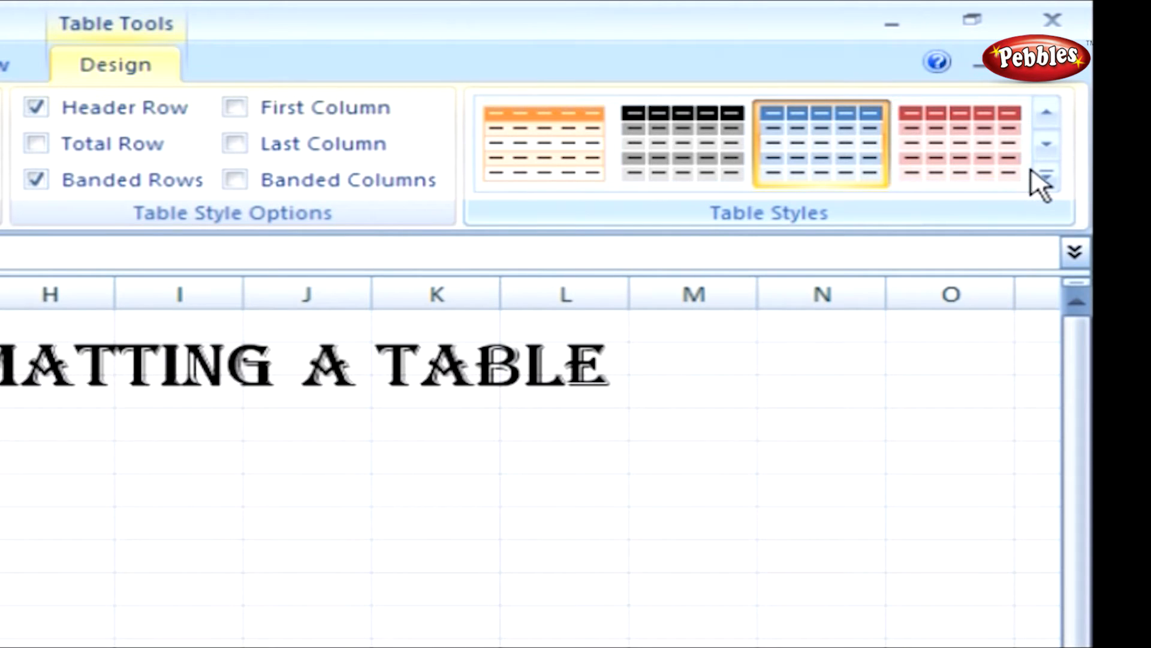
click(1045, 175)
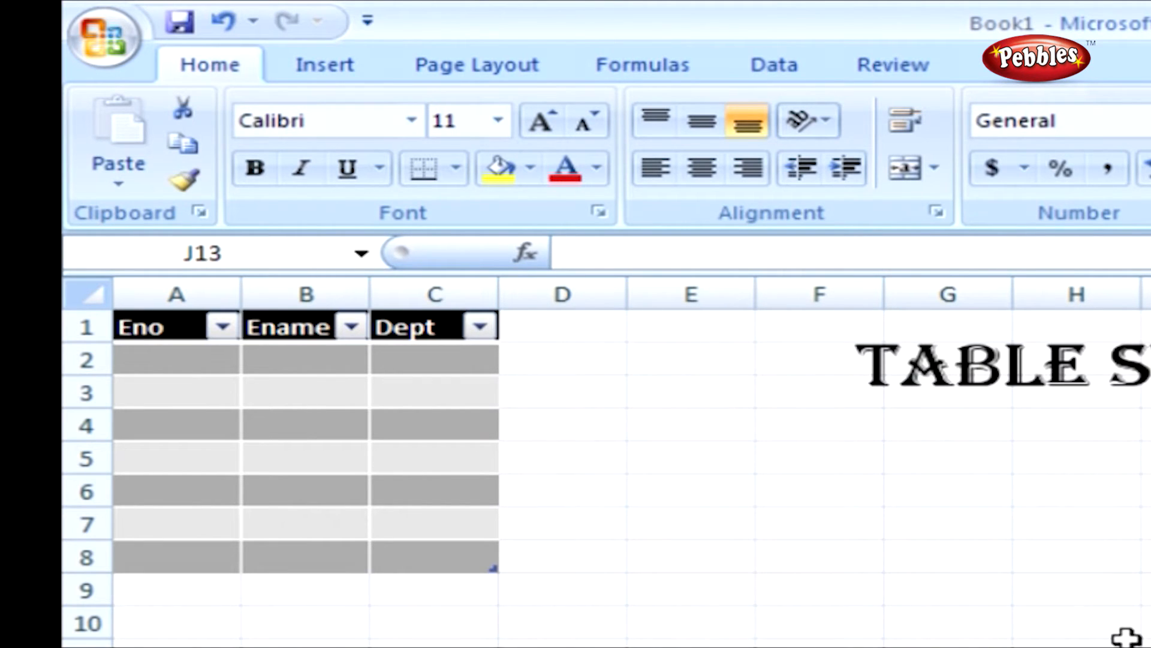
Toggle the table's Header Row option off and back on, and turn on its Total Row option.
click(478, 483)
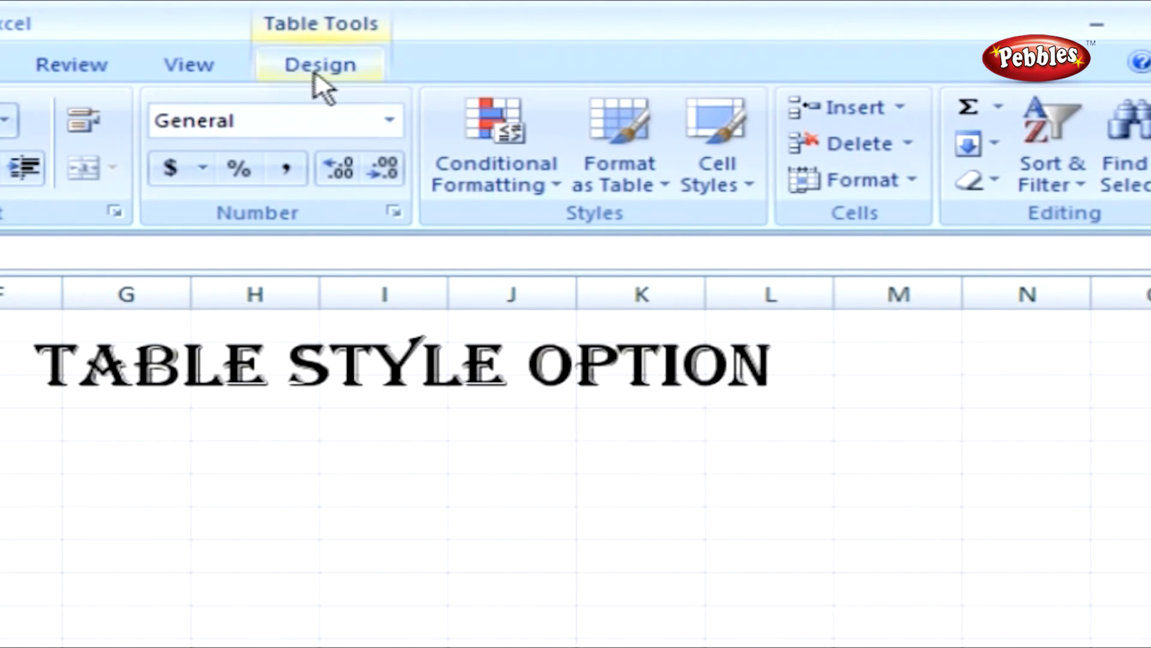
click(350, 71)
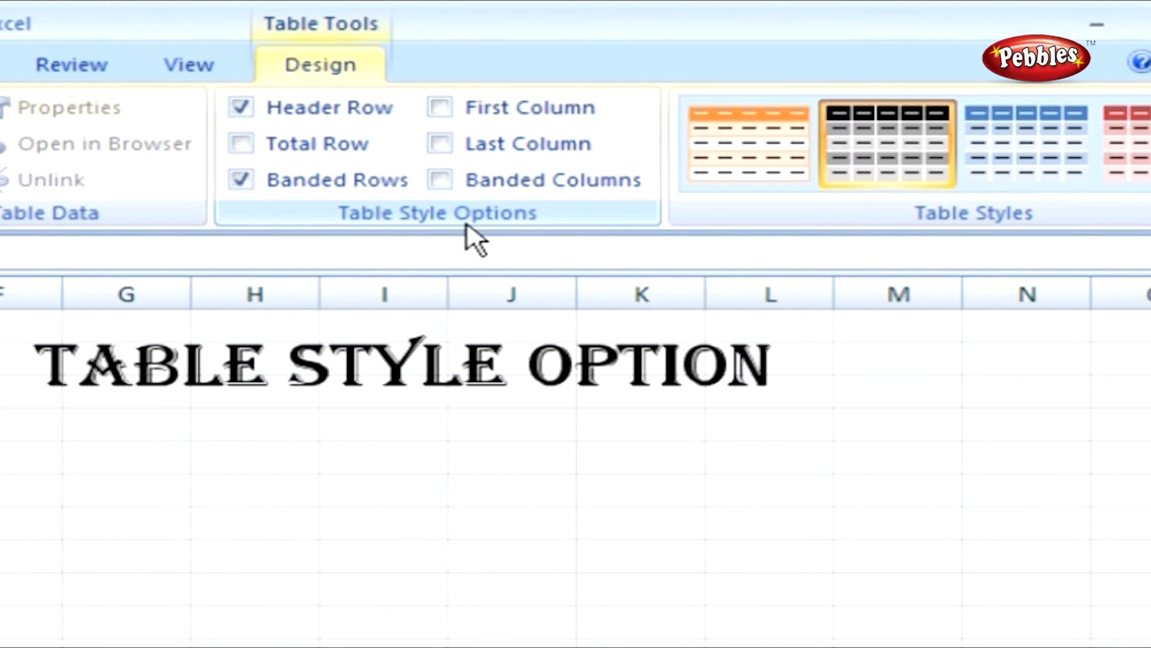
click(242, 106)
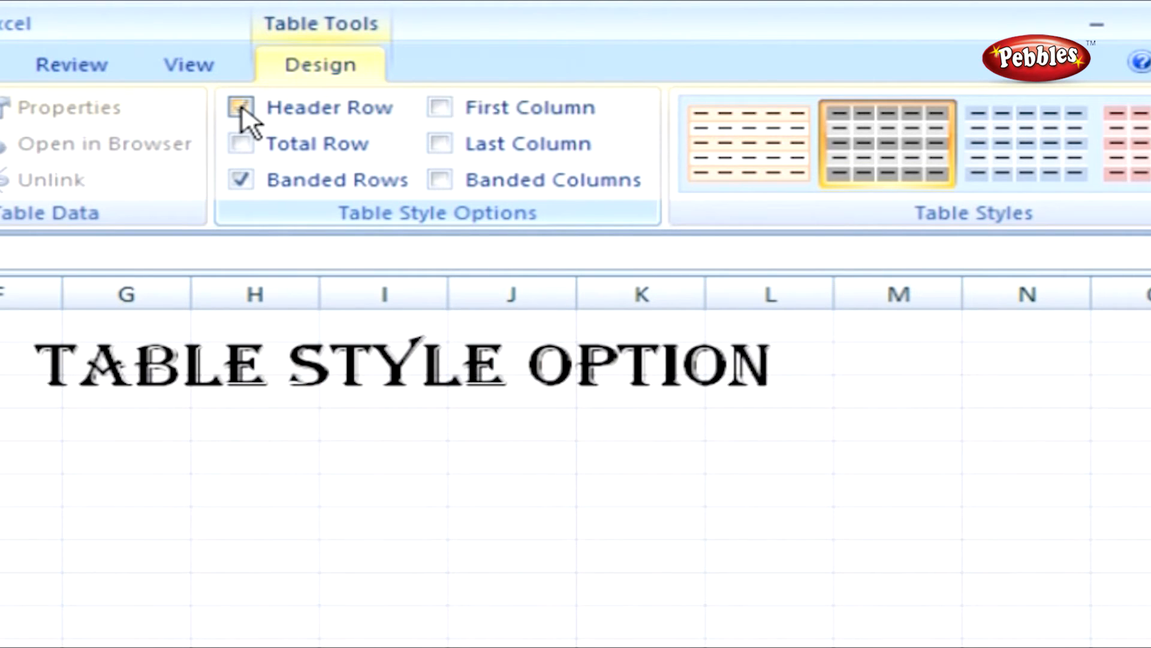
click(242, 106)
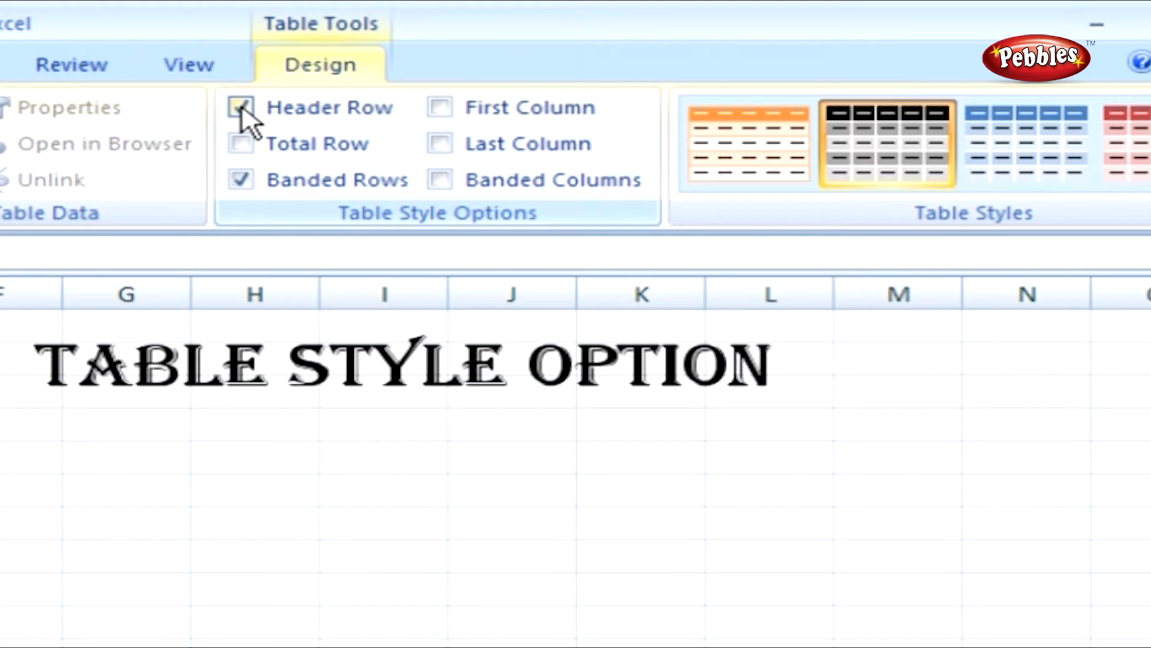
click(241, 108)
click(242, 108)
click(240, 143)
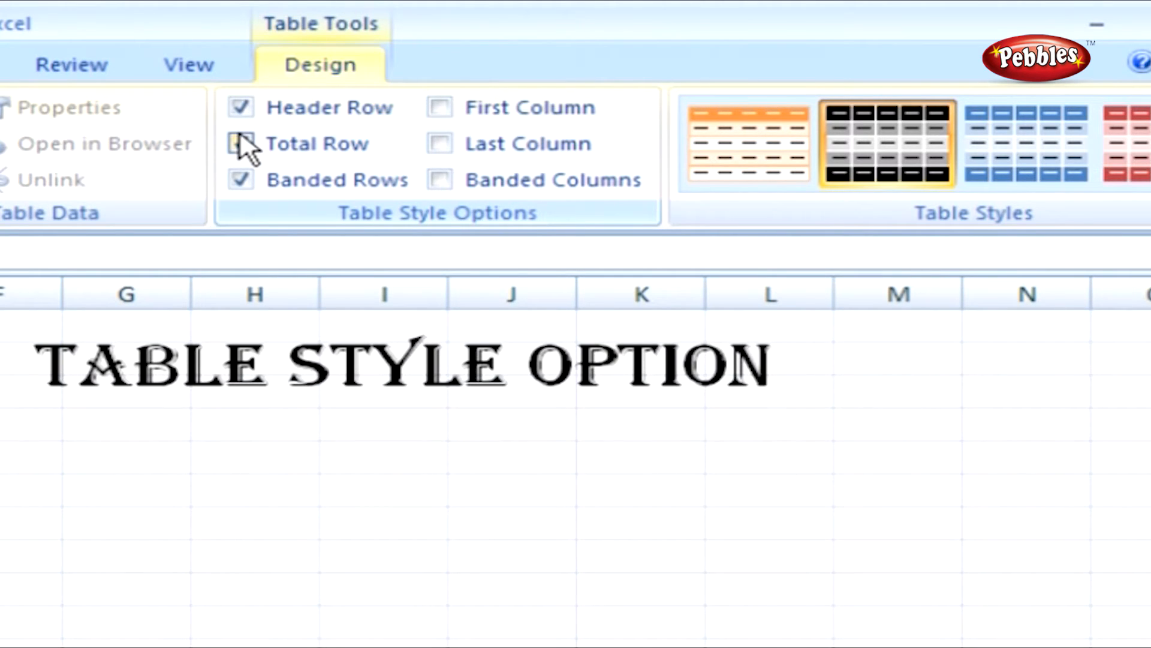
click(239, 135)
click(239, 136)
Toggle the table's First Column option on and back off.
click(444, 107)
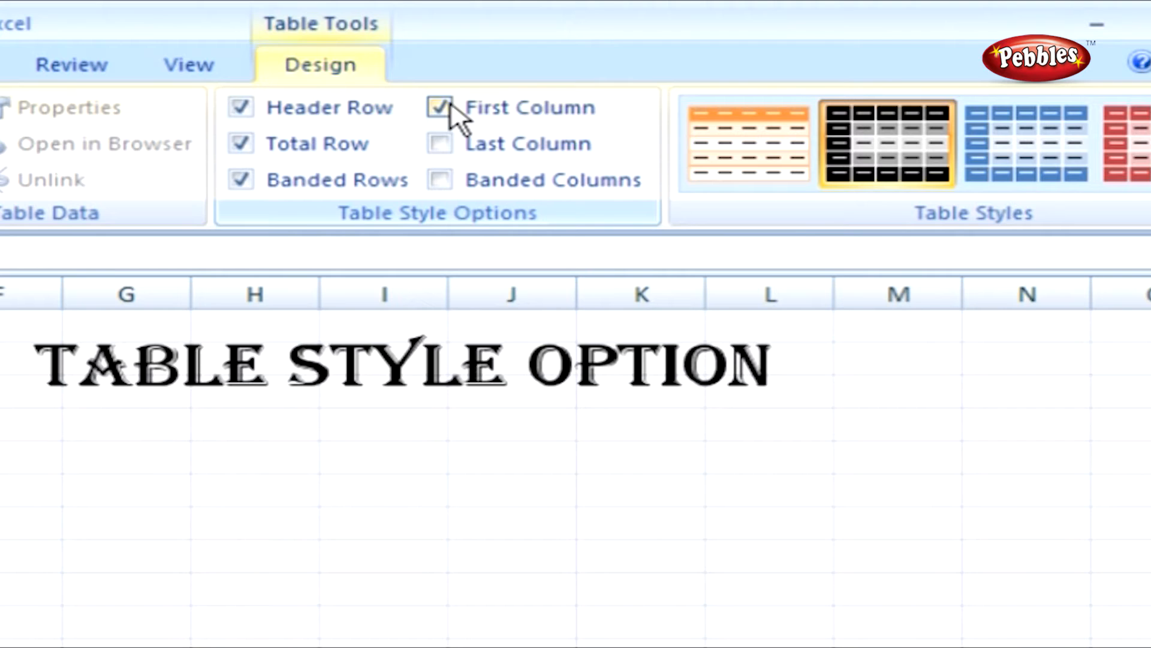
click(448, 106)
click(448, 105)
click(443, 106)
Turn on the Last Column option for the table.
click(441, 144)
click(442, 144)
click(443, 144)
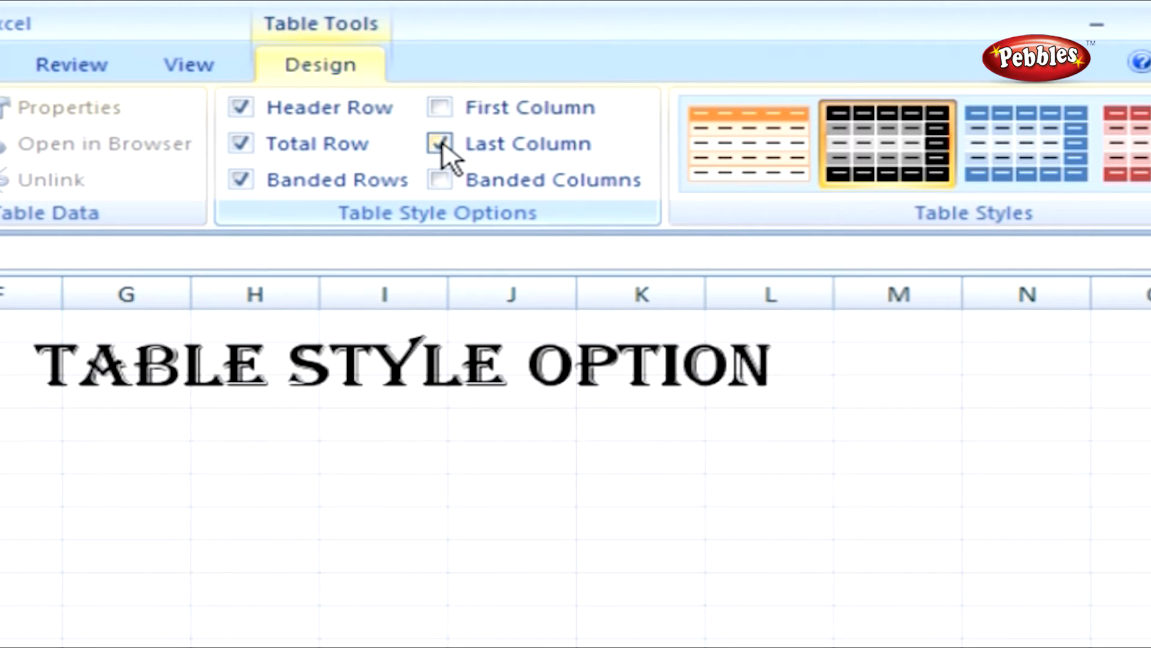
Turn off the table's Last Column option and toggle its Banded Rows option off and back on twice.
click(443, 144)
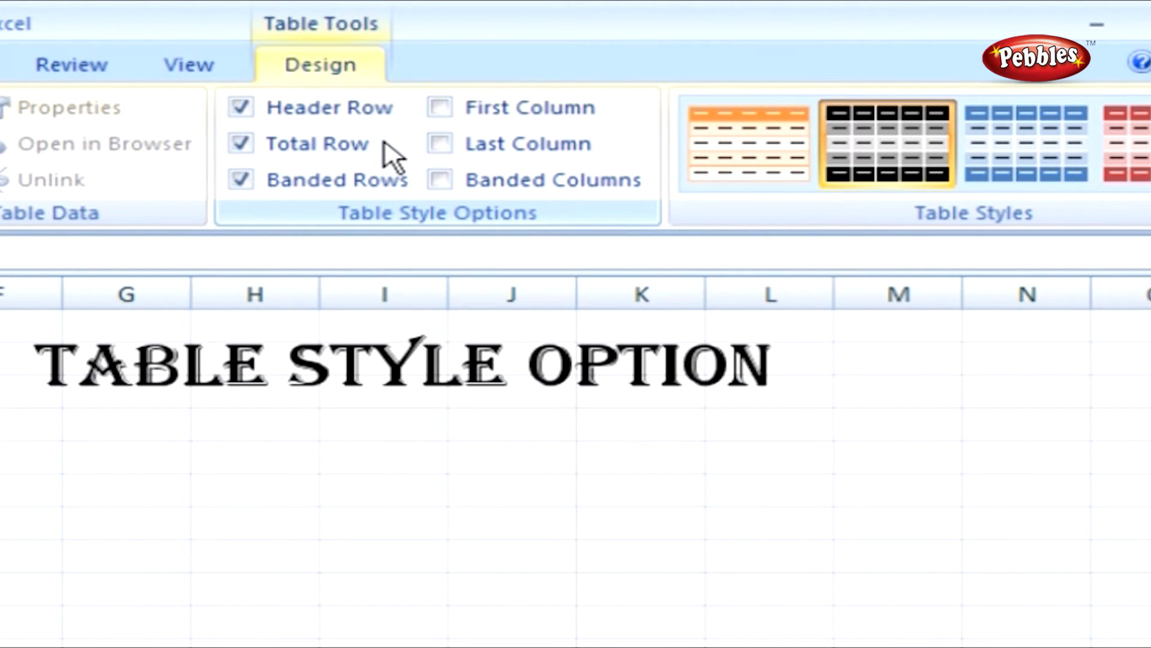
click(242, 178)
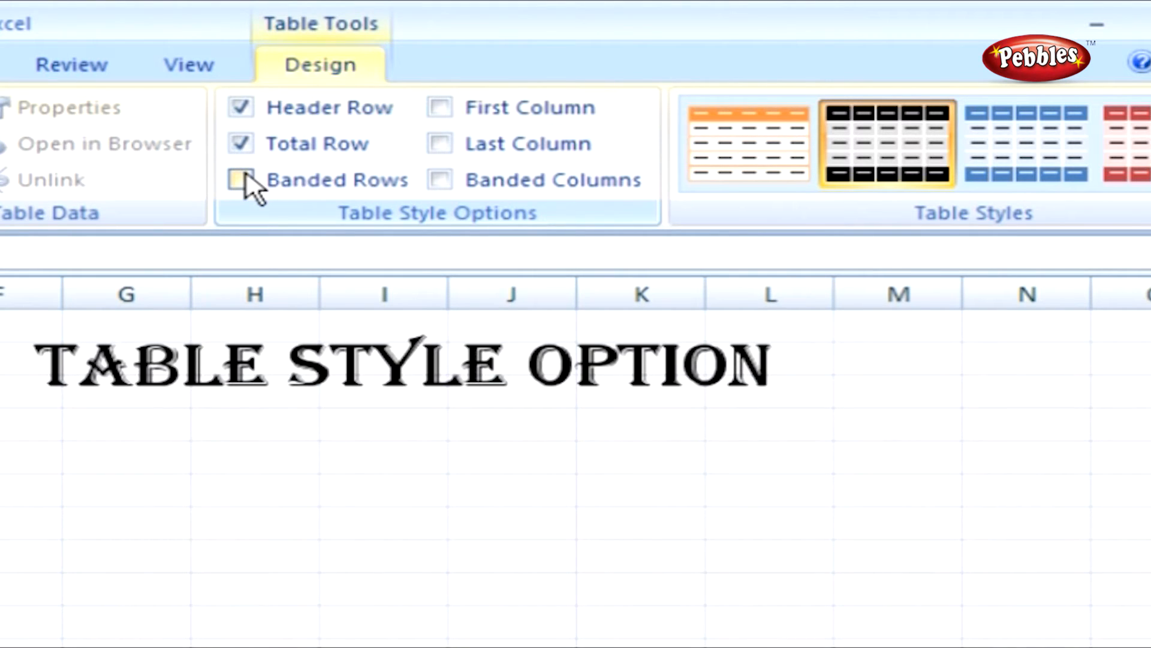
click(243, 179)
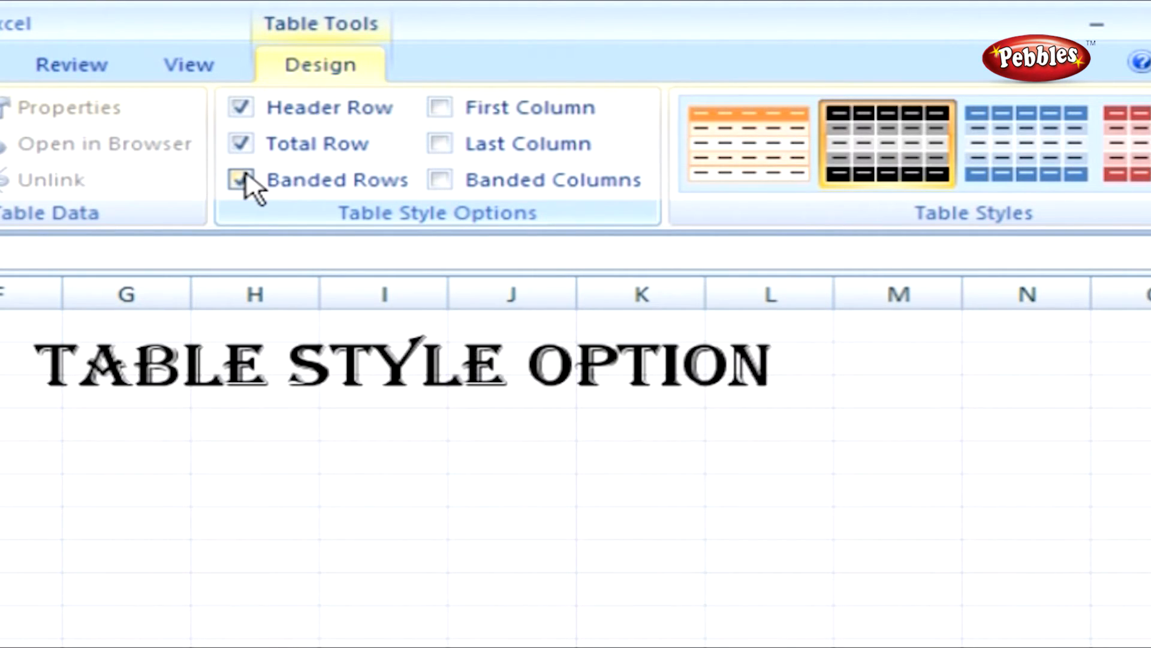
click(243, 179)
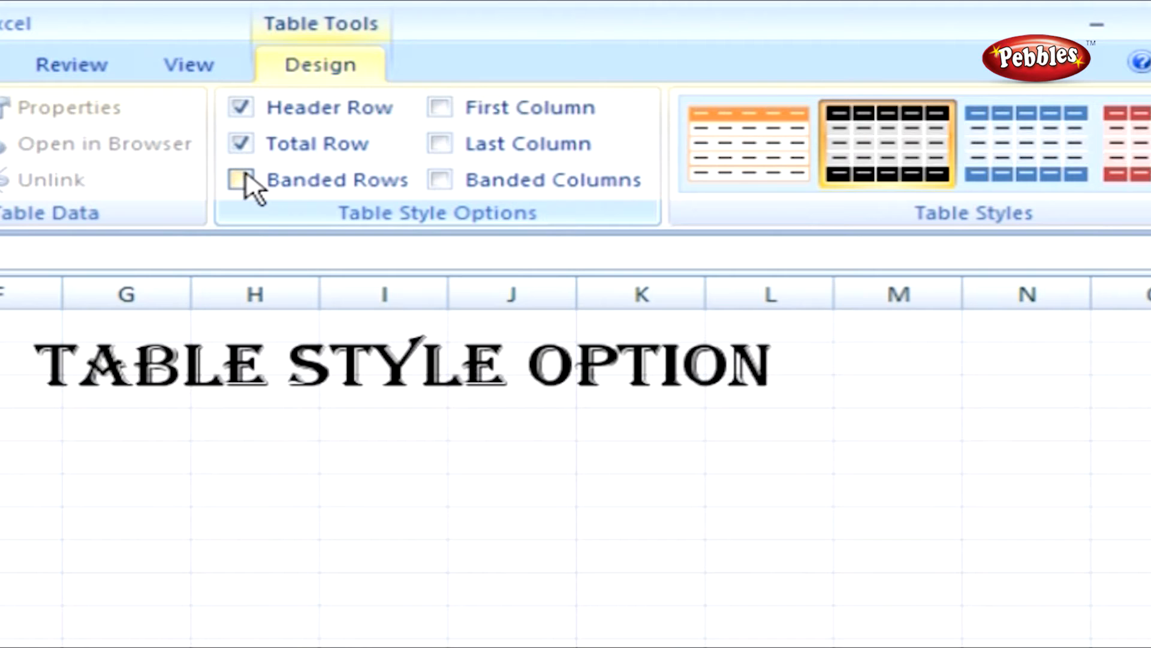
click(242, 179)
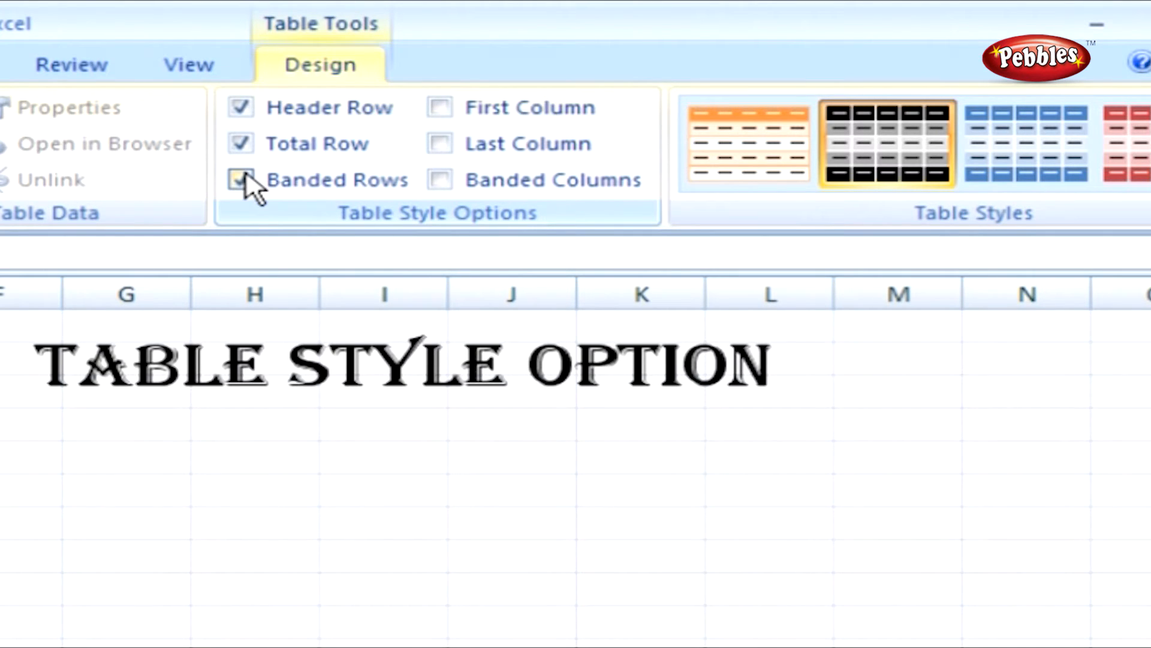
Toggle the table's Banded Columns option on and off several times, leaving it on.
click(446, 183)
click(446, 182)
click(446, 183)
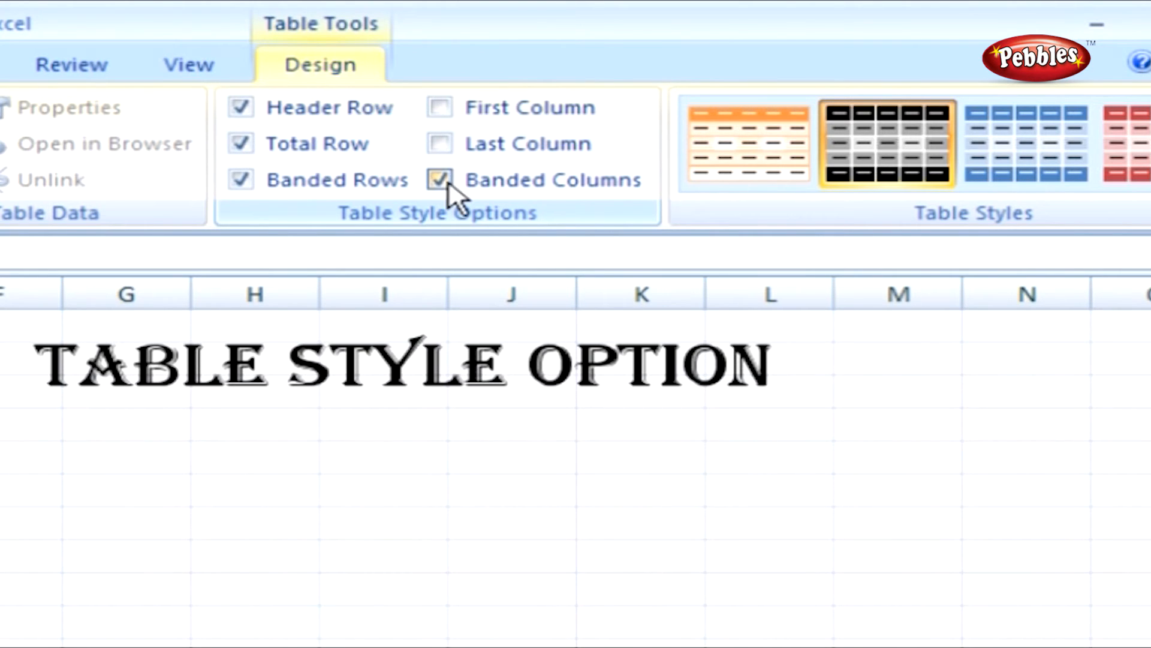
click(446, 182)
click(446, 182)
Undo the deletion of the explanatory text and the INSERTING A PICTURE heading, and select cell G10.
click(465, 457)
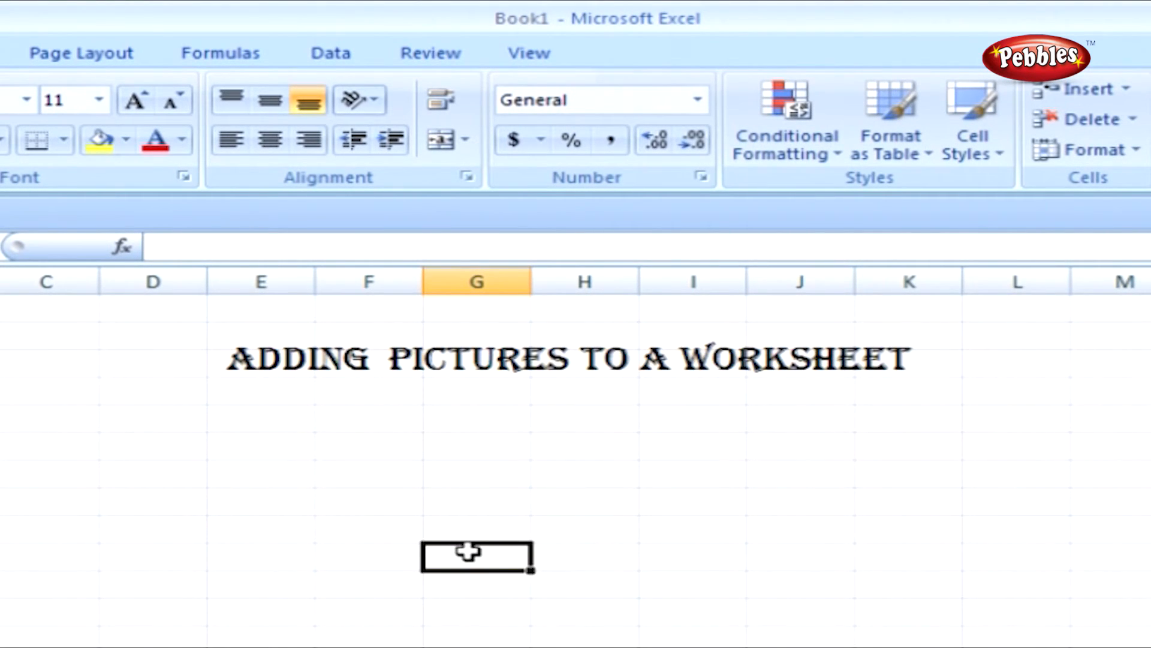
key(ctrl+z)
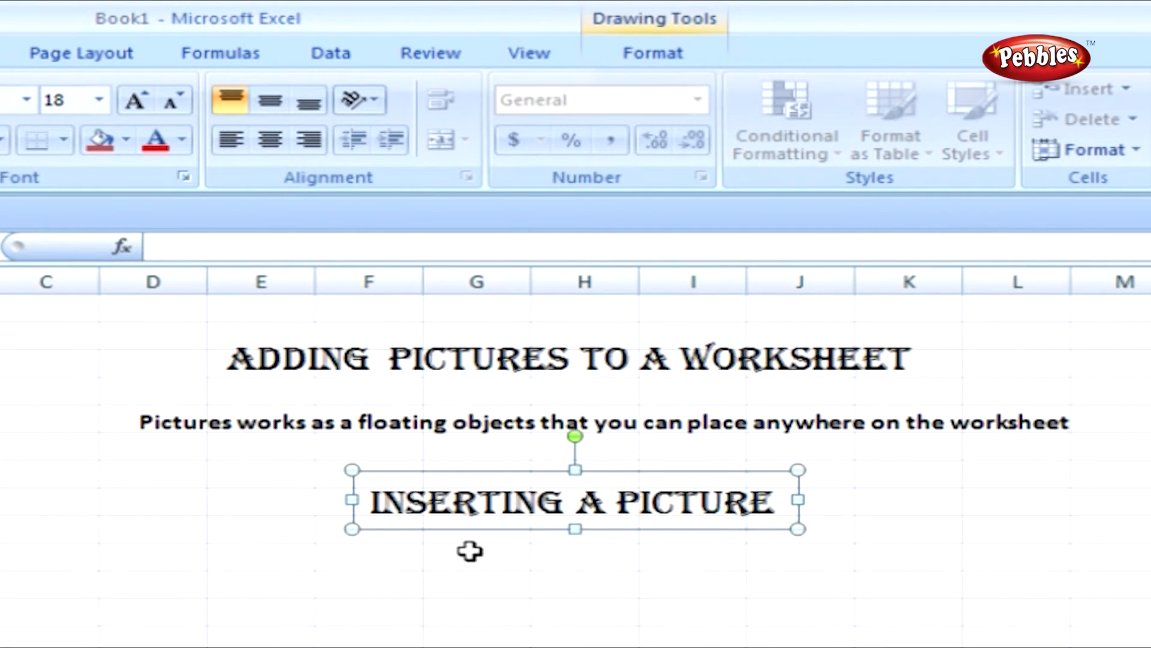
click(470, 551)
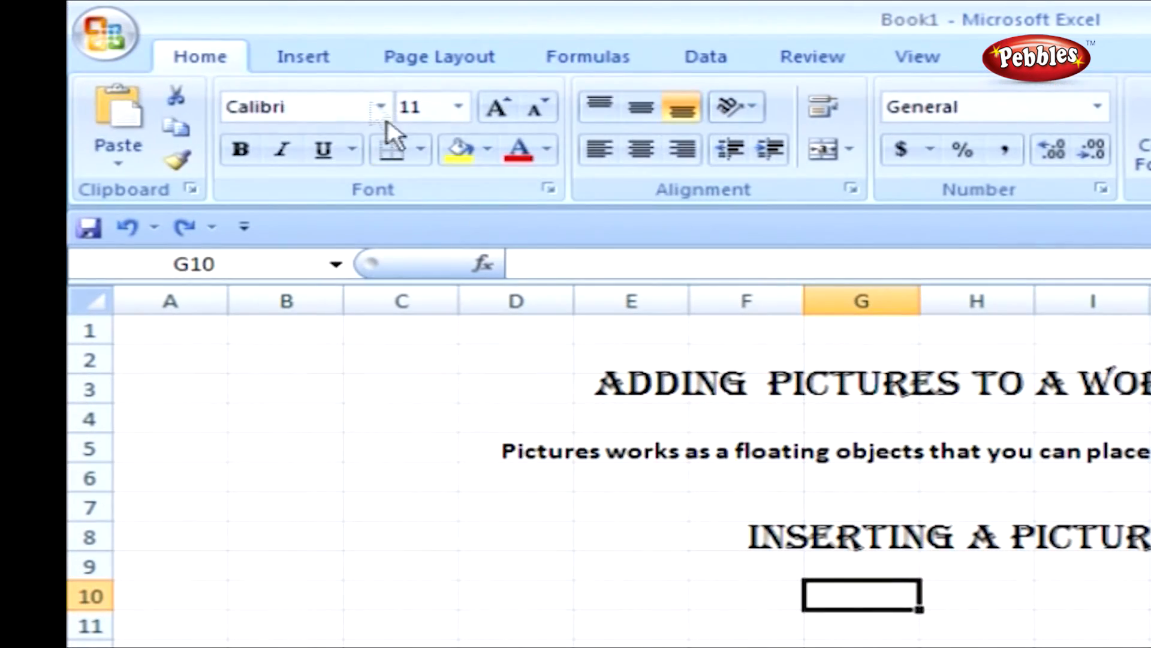
Insert the picture Happy_feet_global_pingus from the My Pictures folder into the worksheet.
click(326, 54)
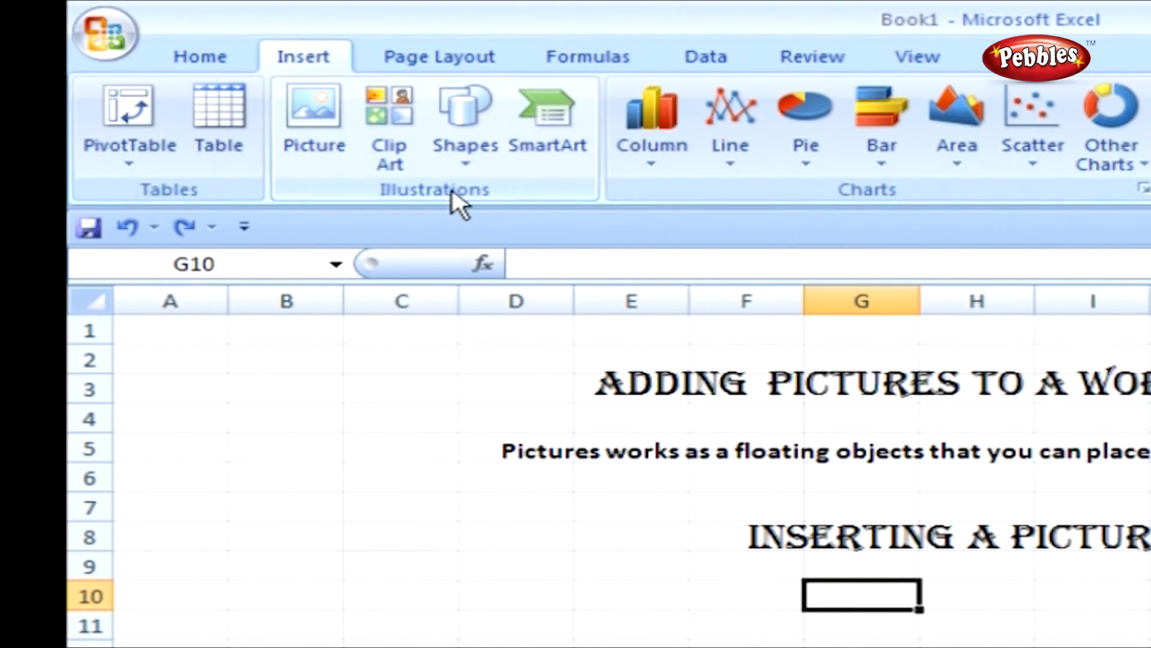
click(327, 131)
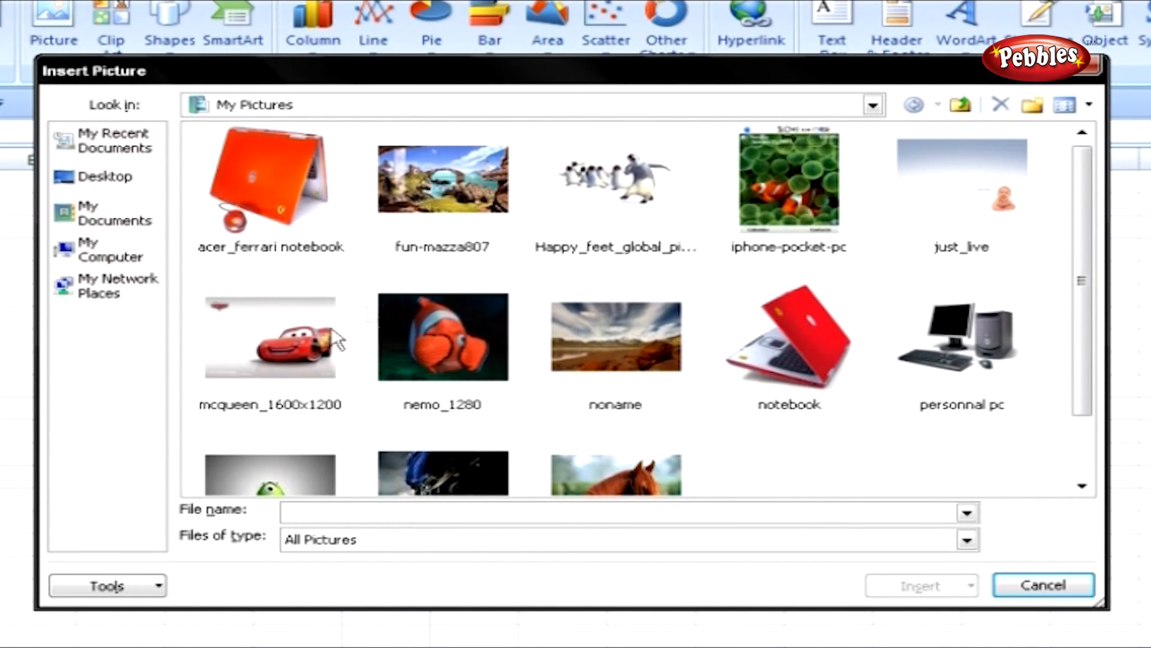
click(590, 202)
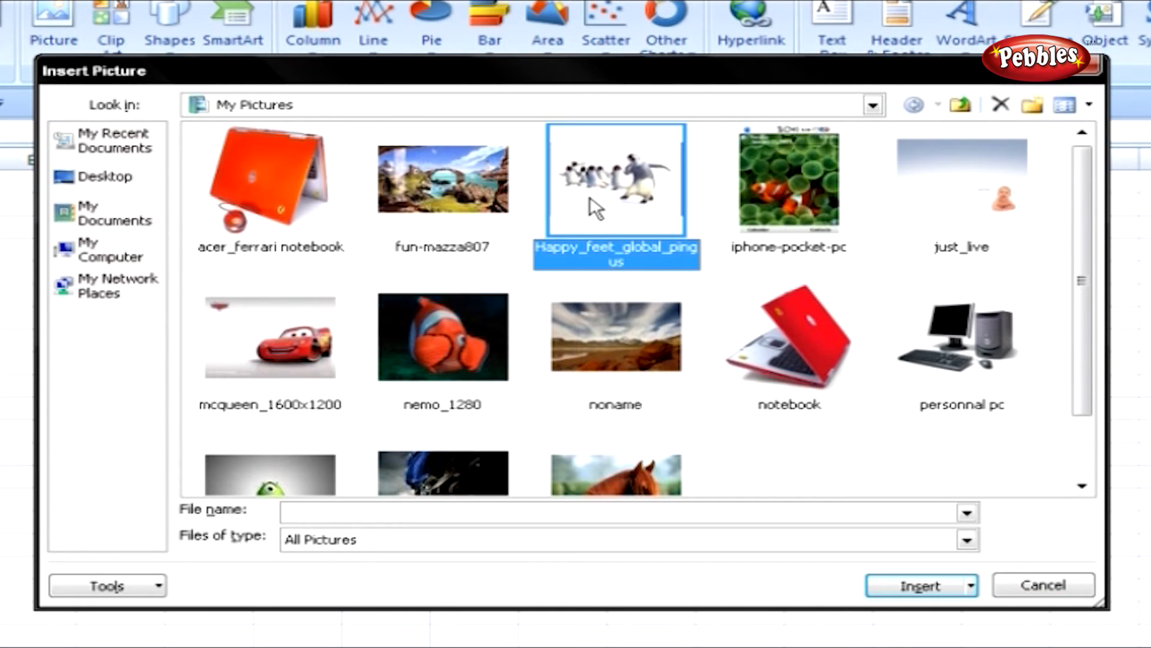
click(905, 589)
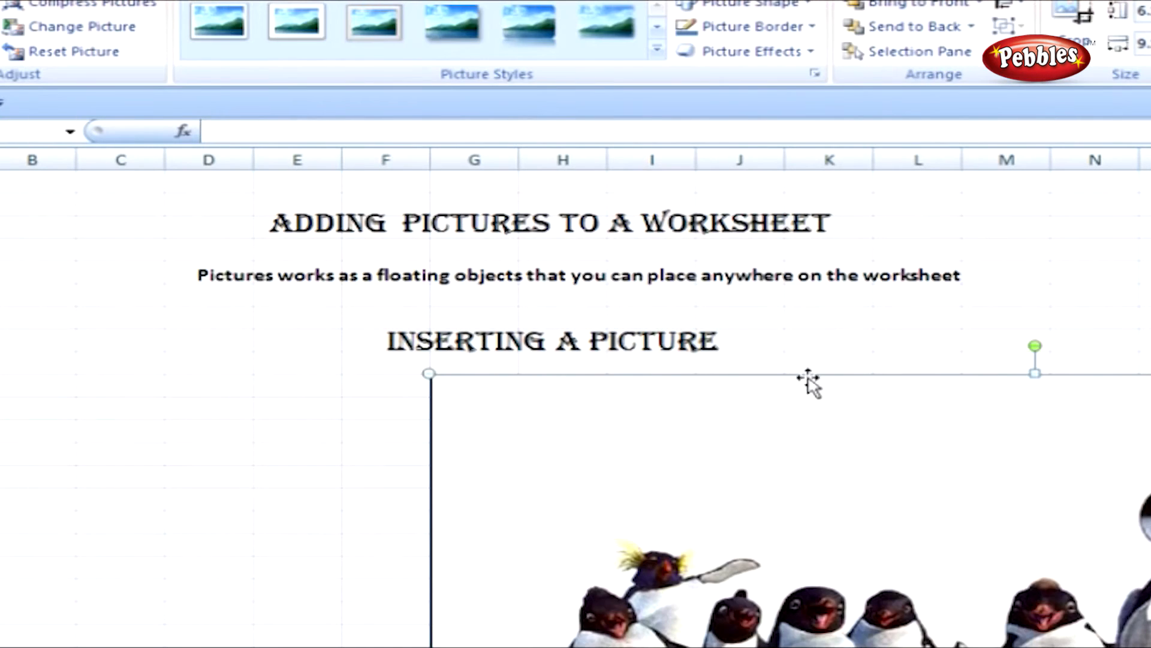
Move the inserted penguin picture left so it sits centred beneath the INSERTING A PICTURE heading.
drag(805, 374, 414, 358)
scroll(540, 427, down, 1)
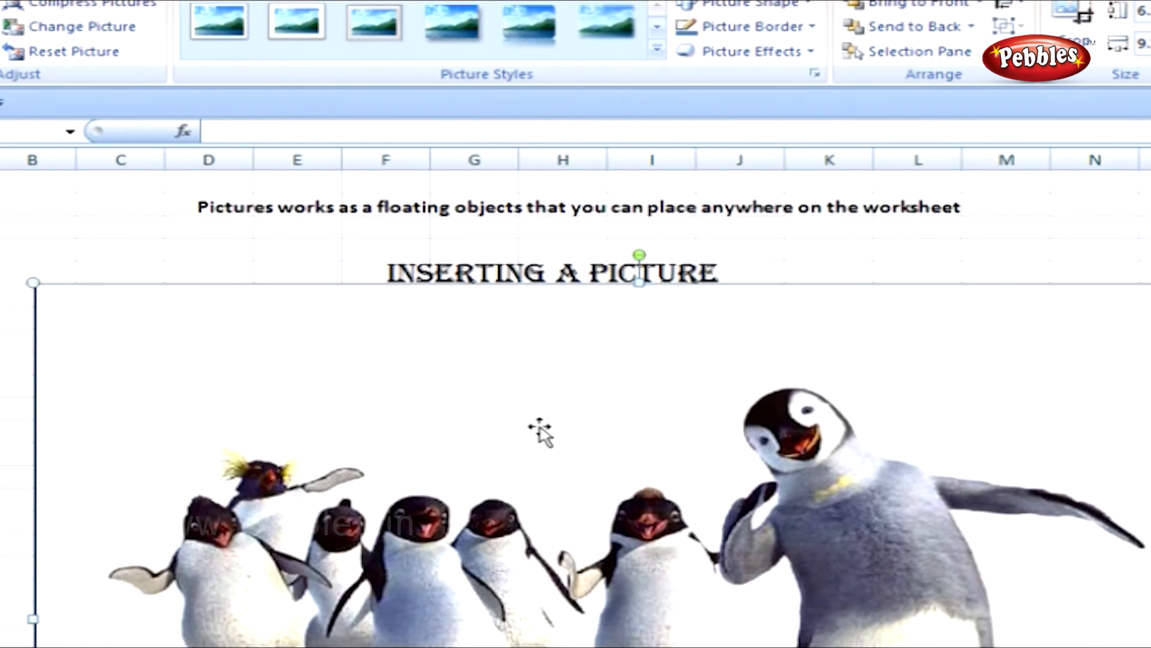
scroll(540, 428, down, 1)
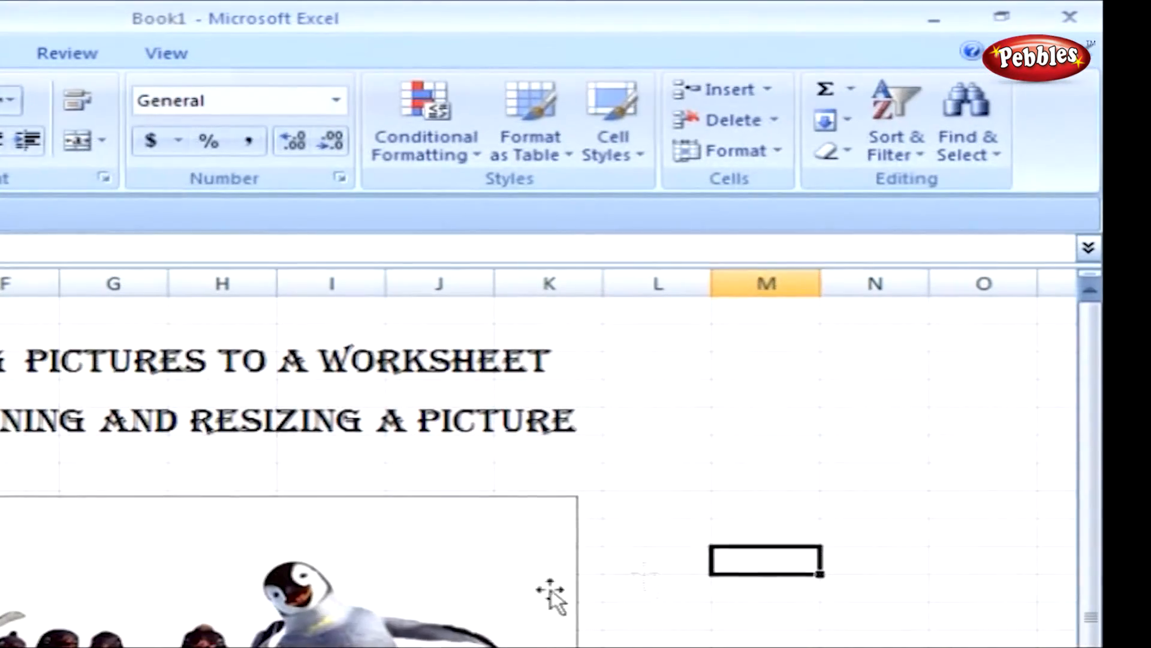
Examine the penguin picture's height, width, rotation, scale and crop settings in Size and Properties.
click(346, 629)
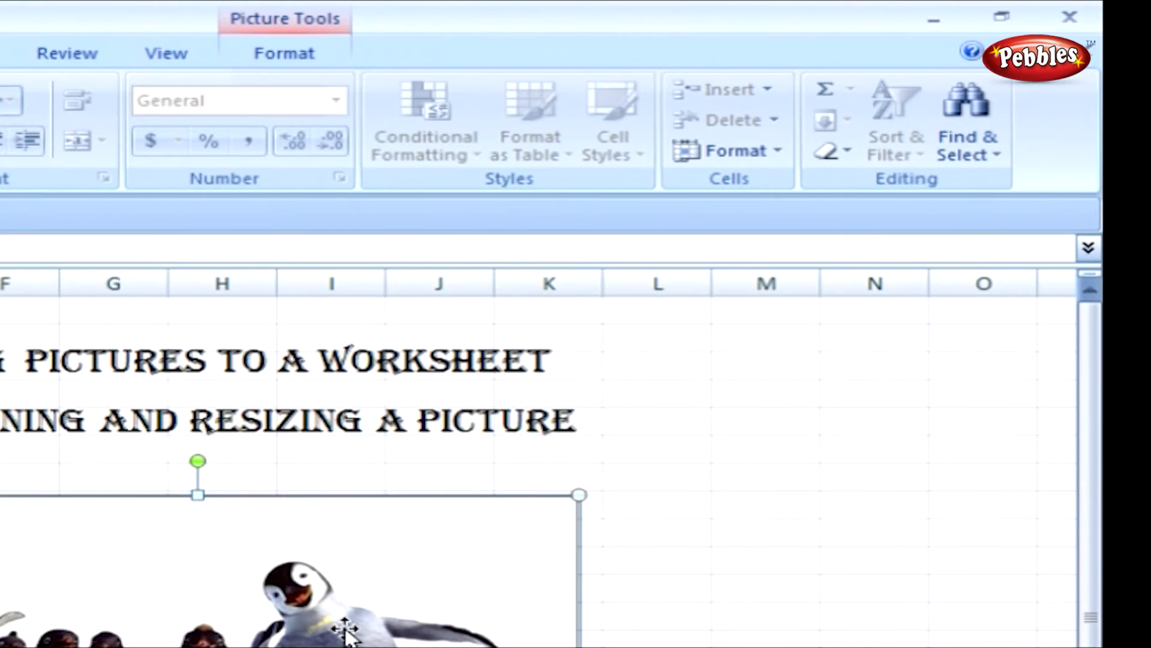
click(266, 48)
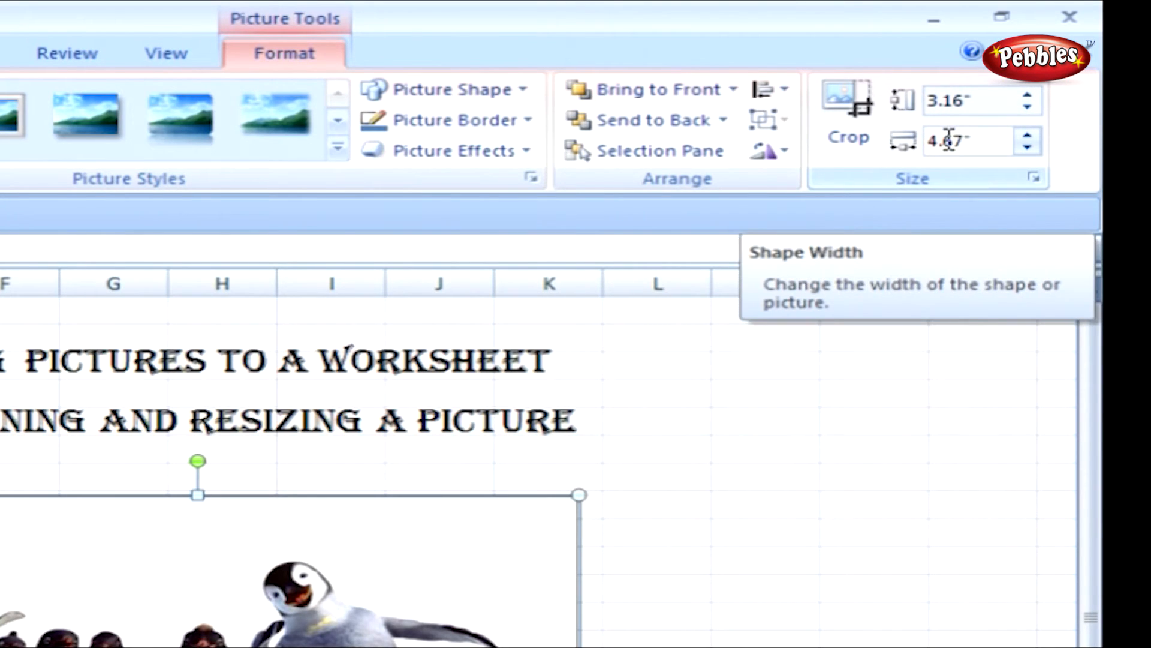
click(1039, 176)
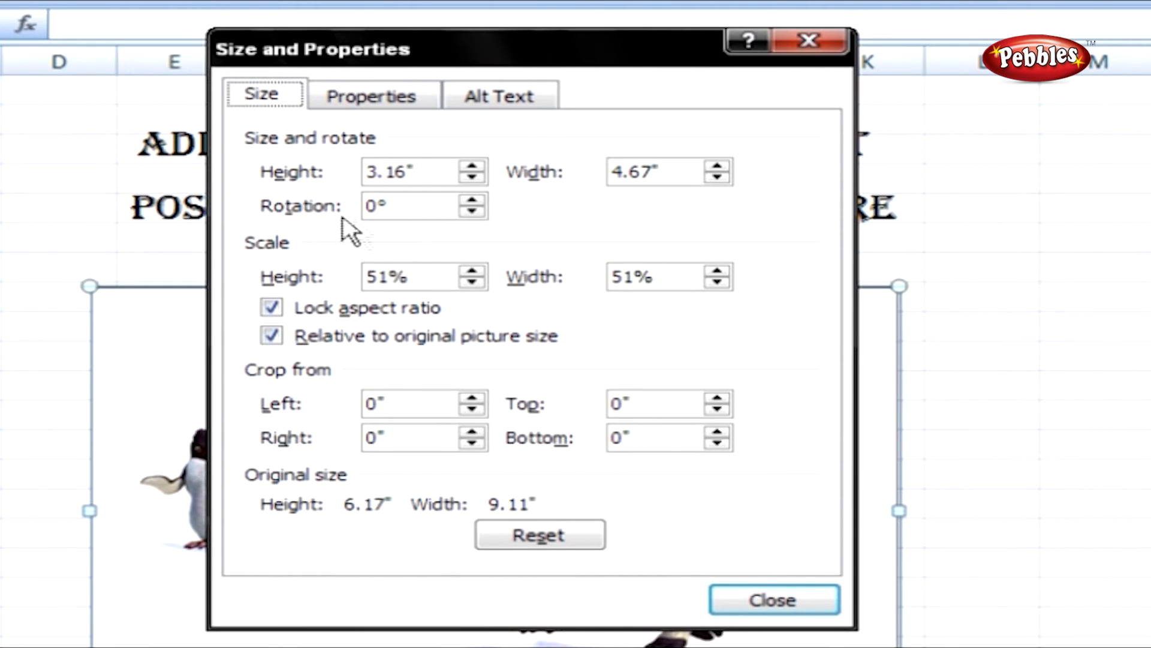
click(754, 605)
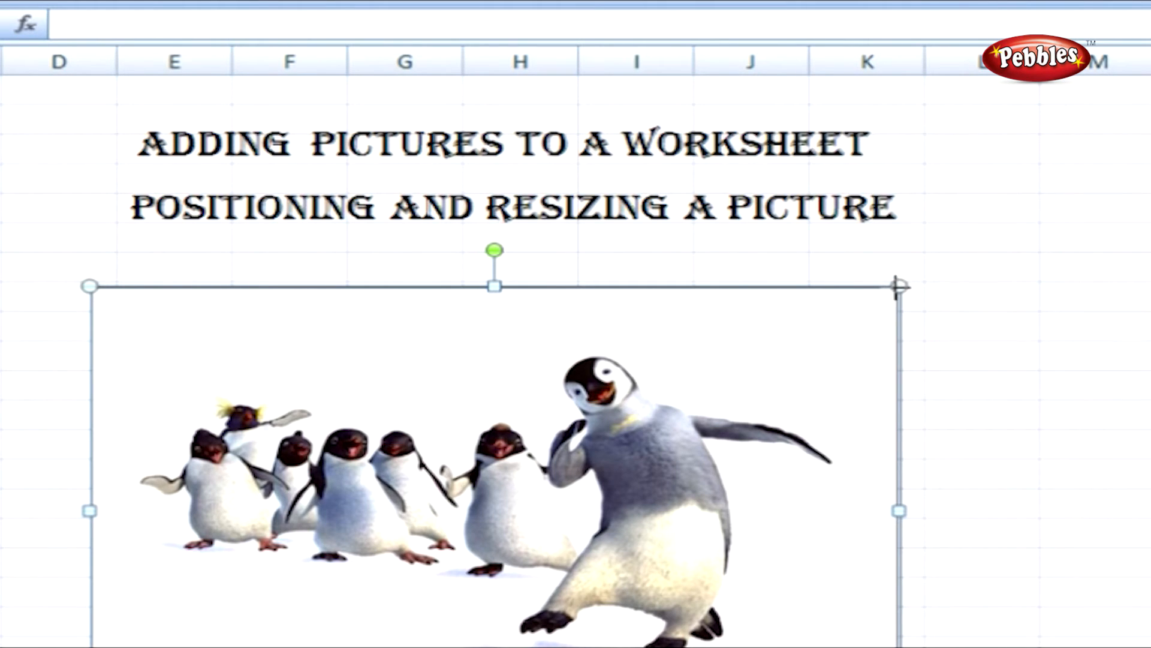
Enlarge the penguin picture from its upper-right corner and rotate it clockwise.
drag(899, 287, 983, 254)
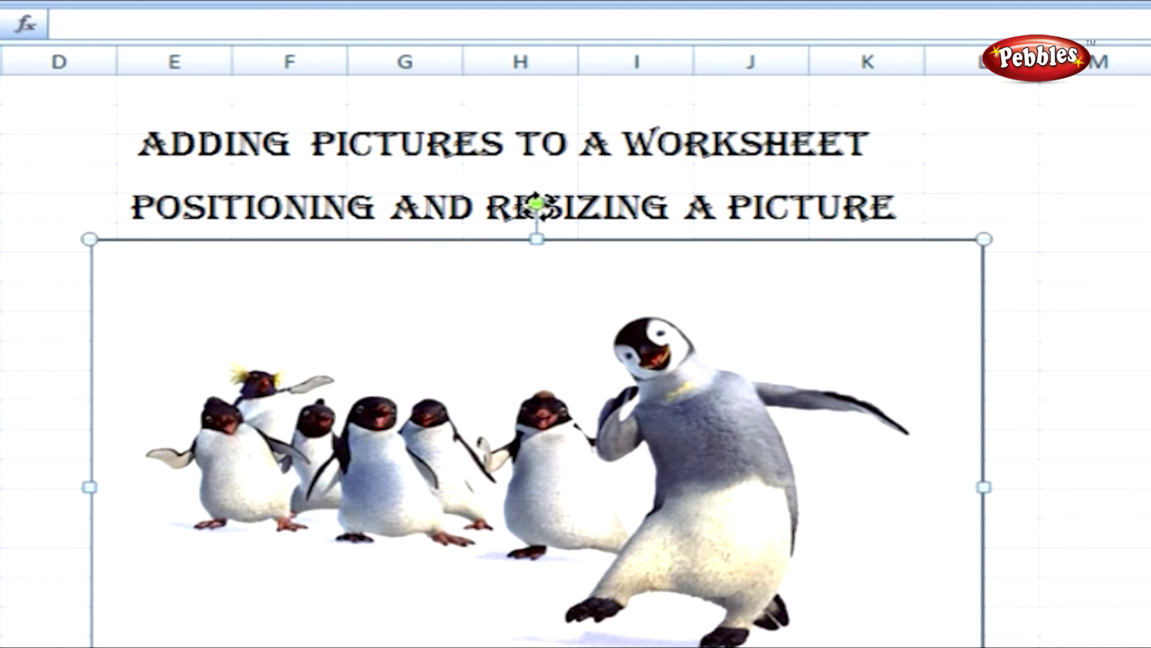
drag(537, 204, 619, 378)
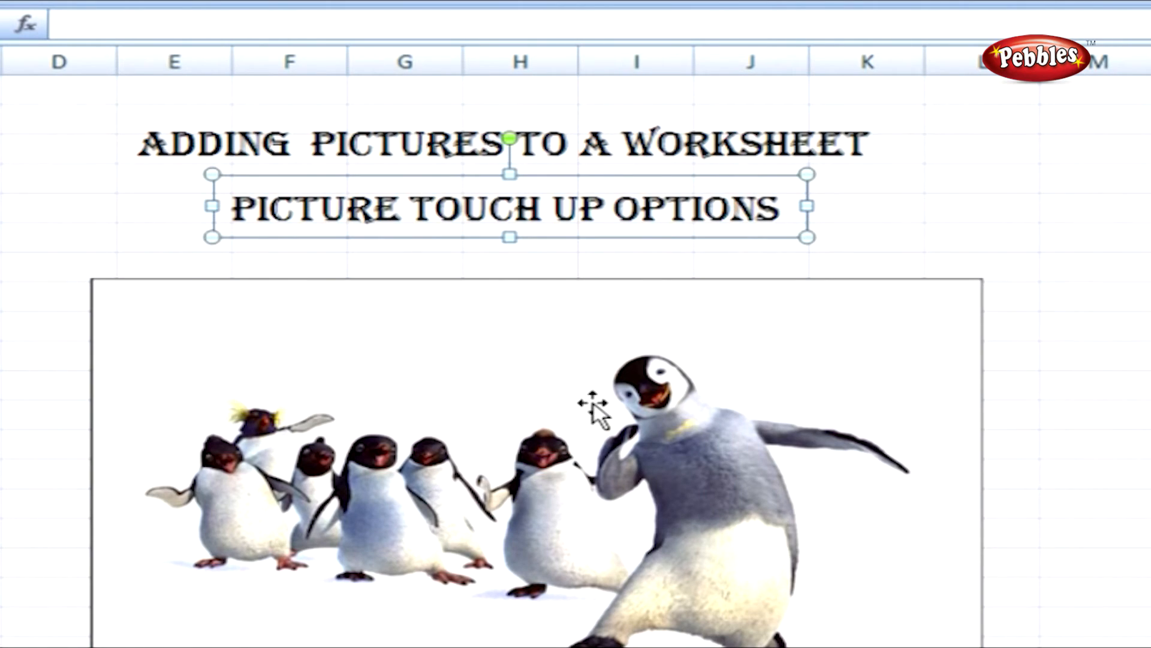
Examine the picture adjustment tools and the Recolor variations available for the penguin picture.
click(593, 408)
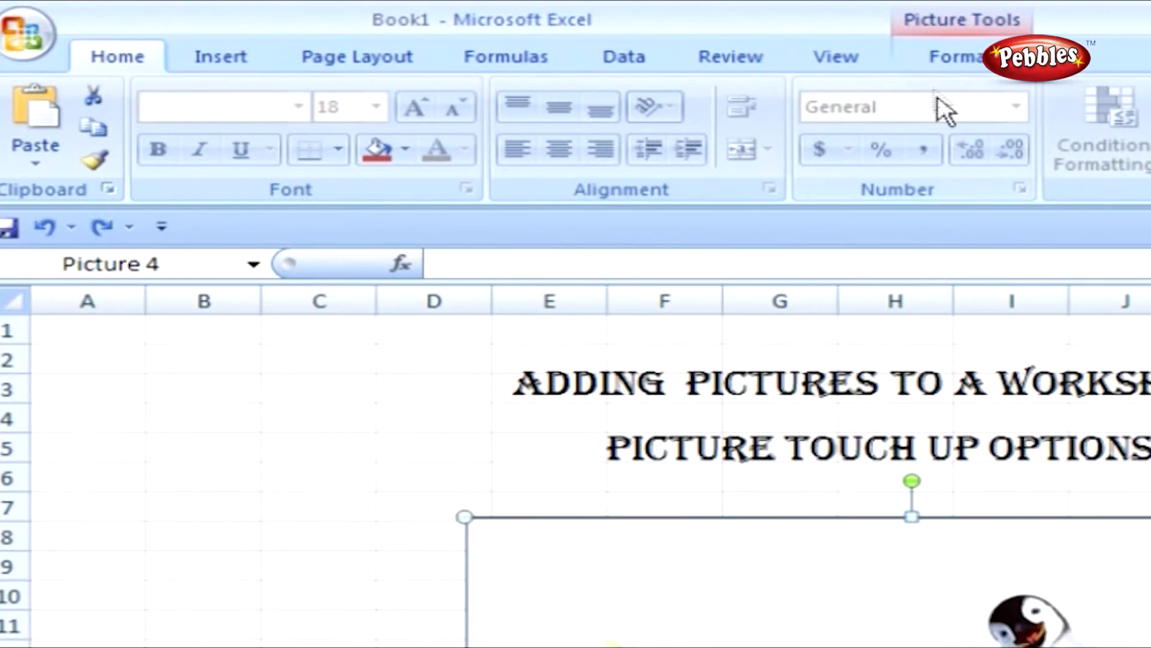
click(935, 60)
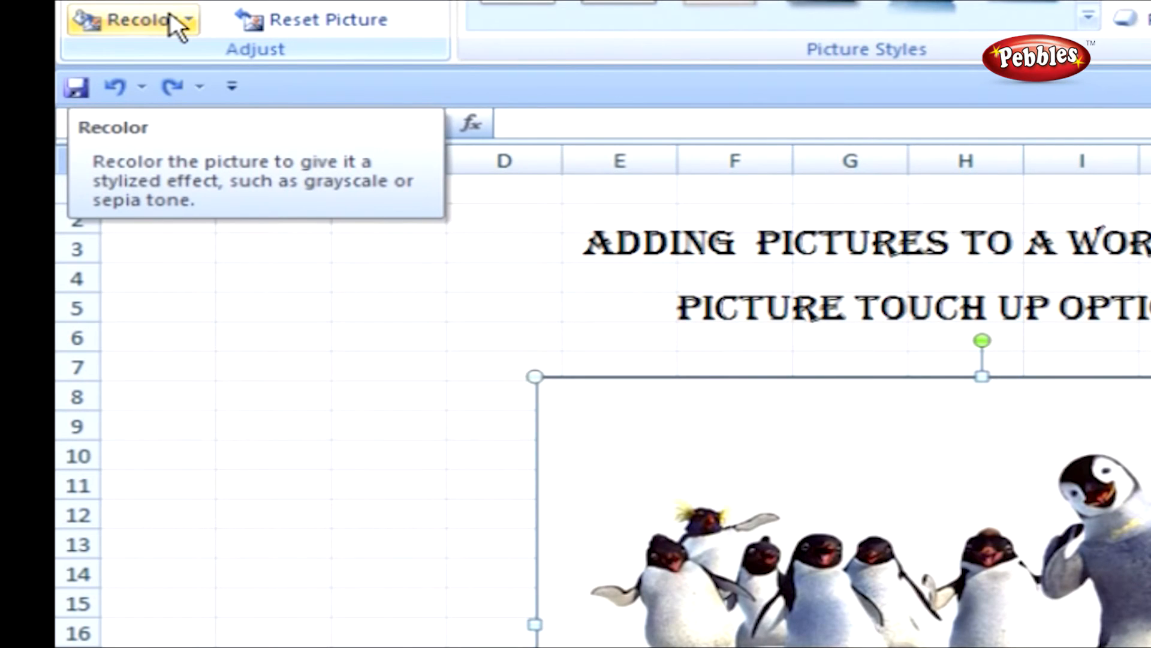
click(180, 16)
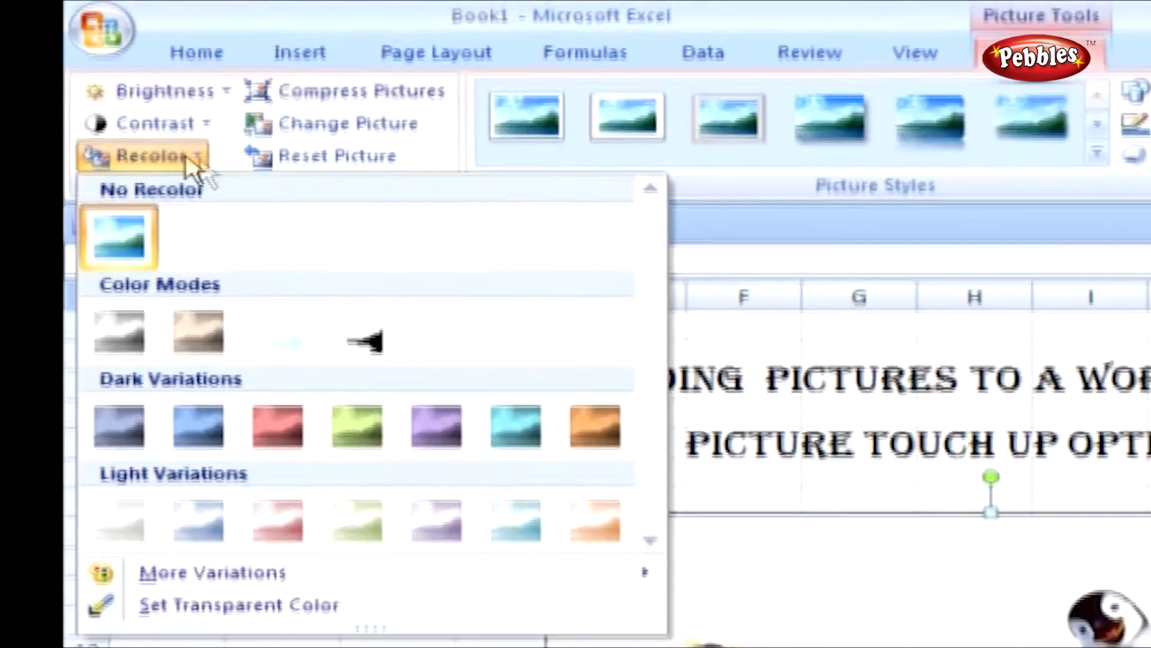
click(186, 154)
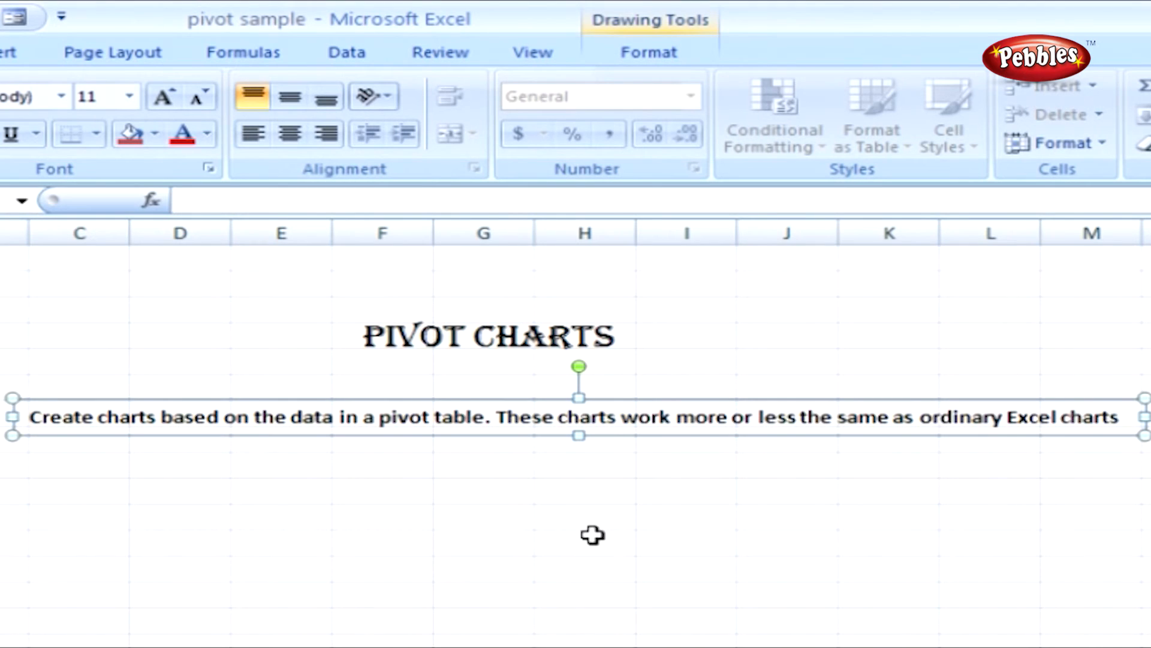
Undo the deletion of the CREATING A PIVOT CHART heading on the Pivot Charts sheet and deselect it.
click(592, 535)
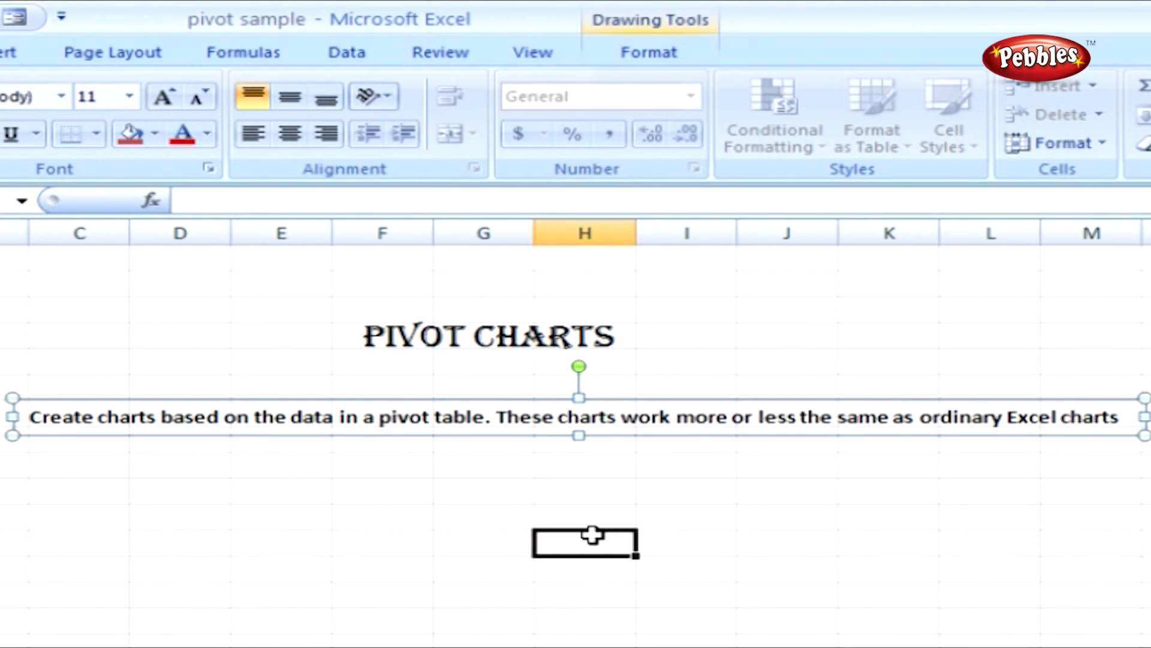
key(ctrl+z)
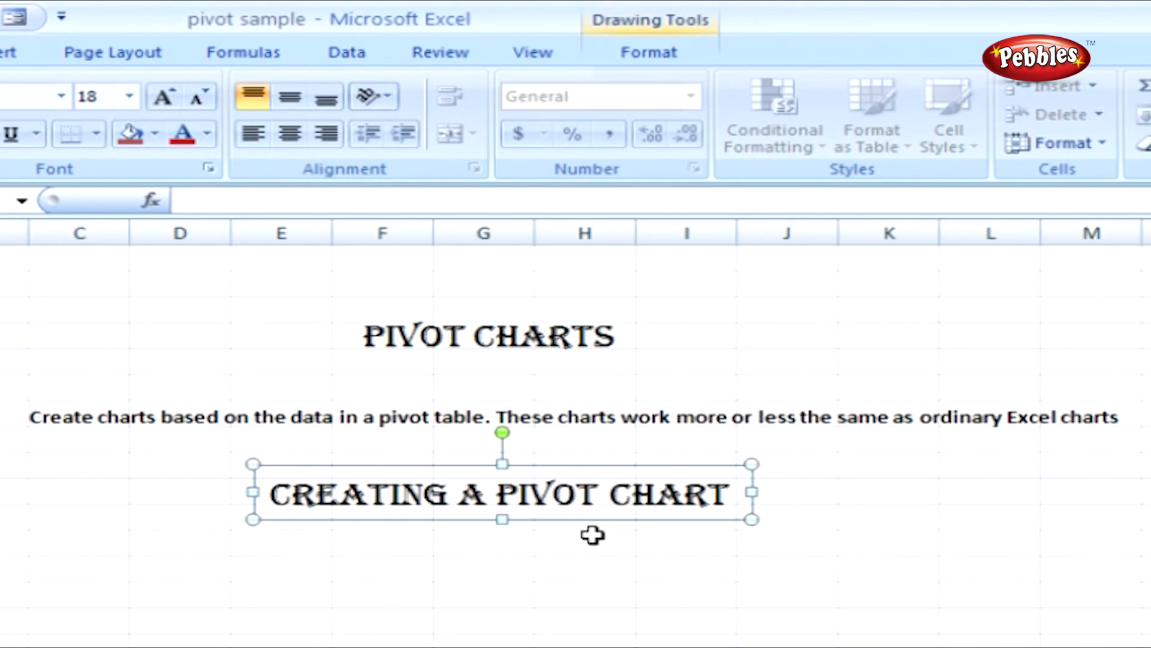
click(593, 535)
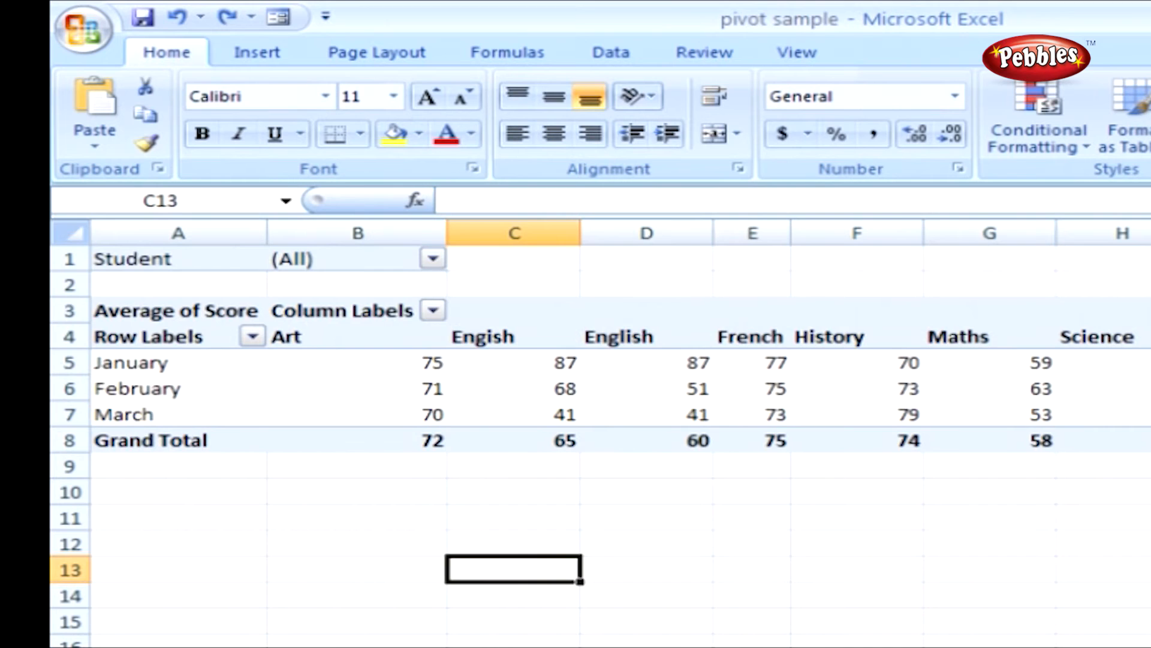
Create a 3-D cone PivotChart from the Average of Score pivot table.
click(683, 311)
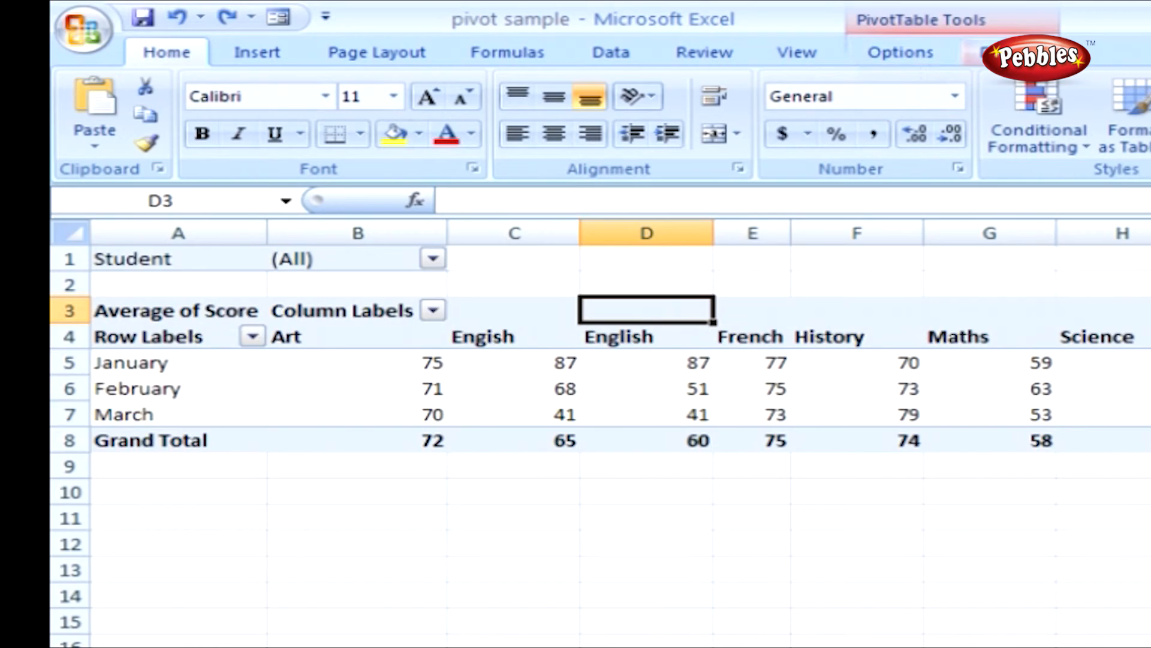
click(912, 56)
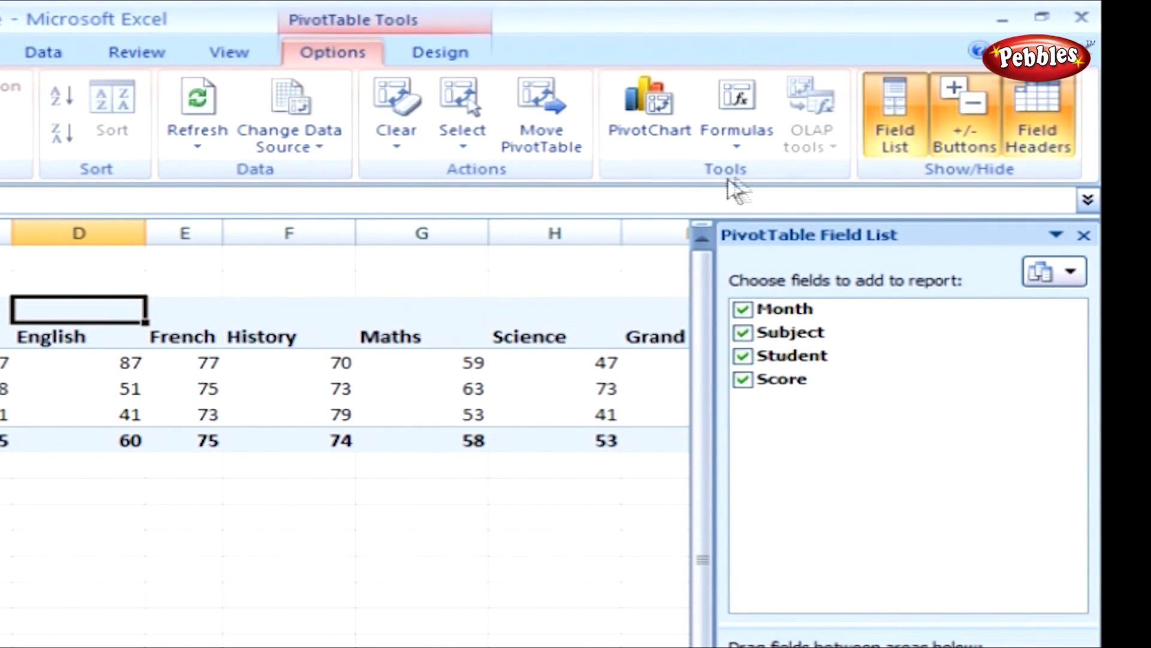
click(660, 120)
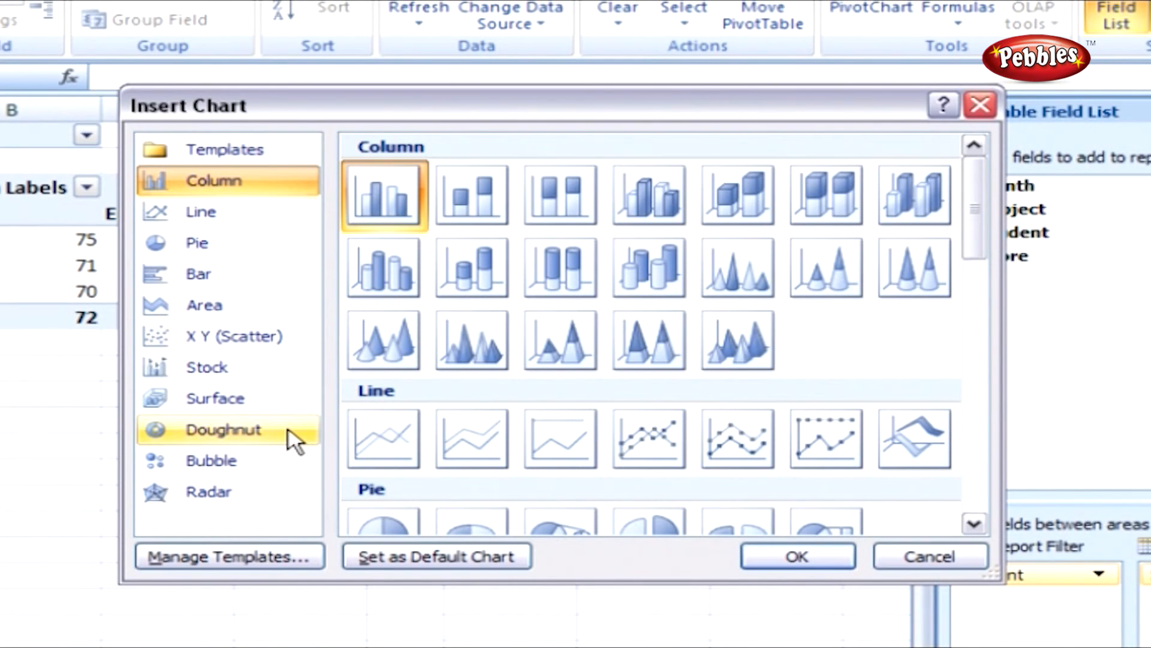
click(369, 354)
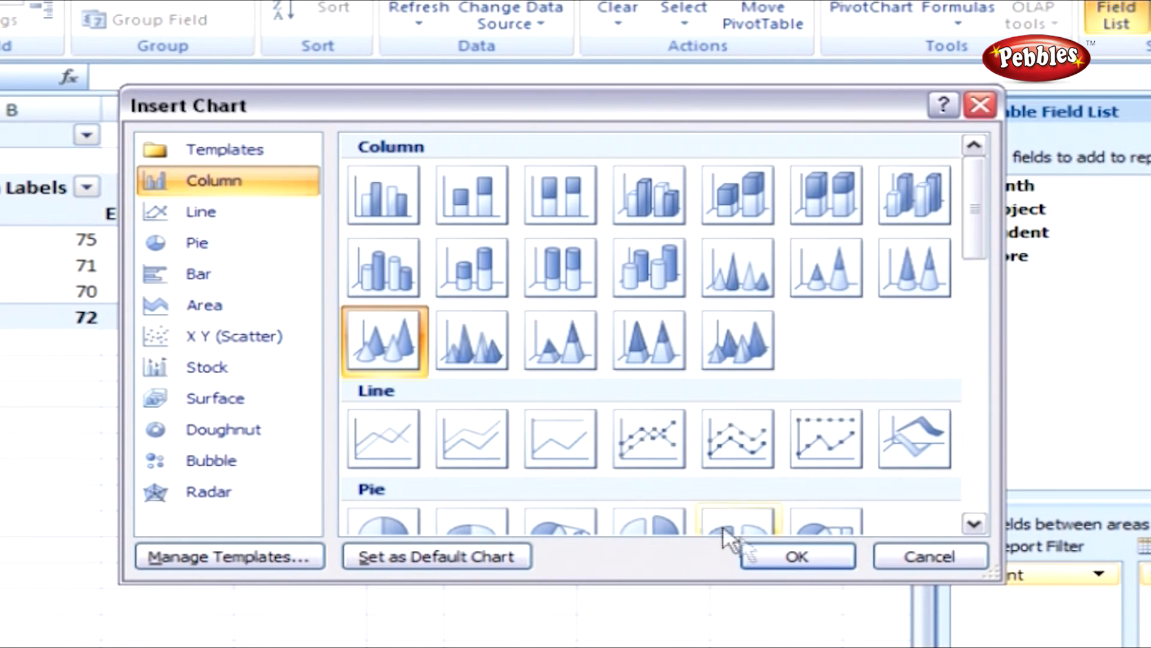
click(753, 546)
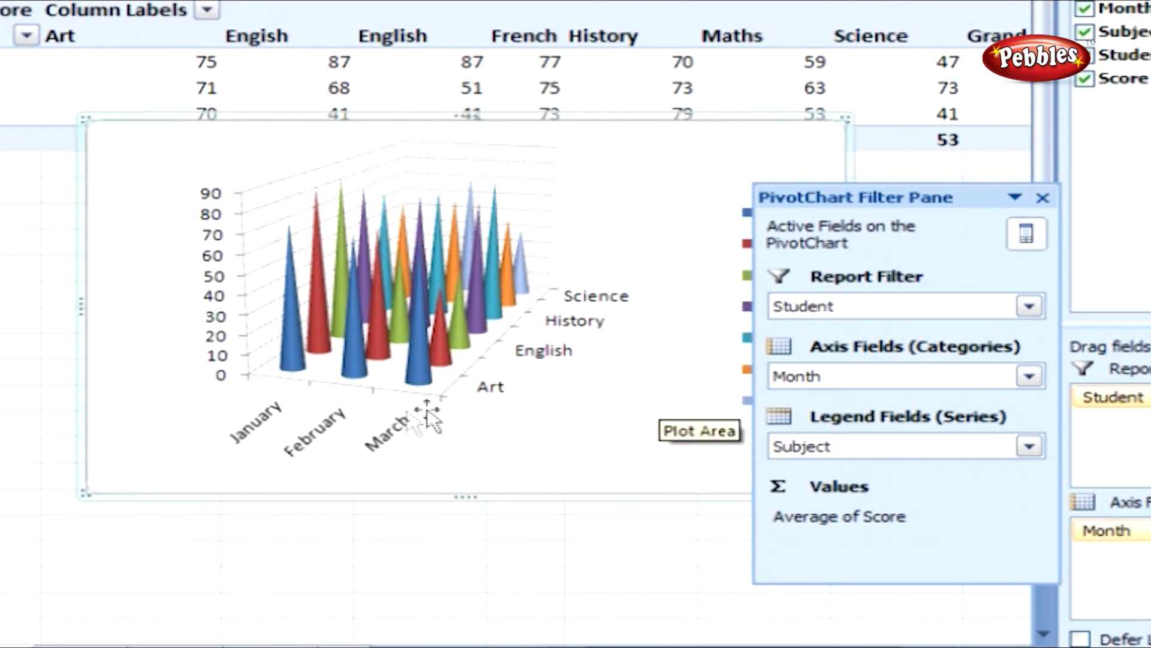
Dock the PivotChart Filter Pane beside the PivotTable Field List and view the Student and Month filter choices.
drag(986, 204, 1079, 133)
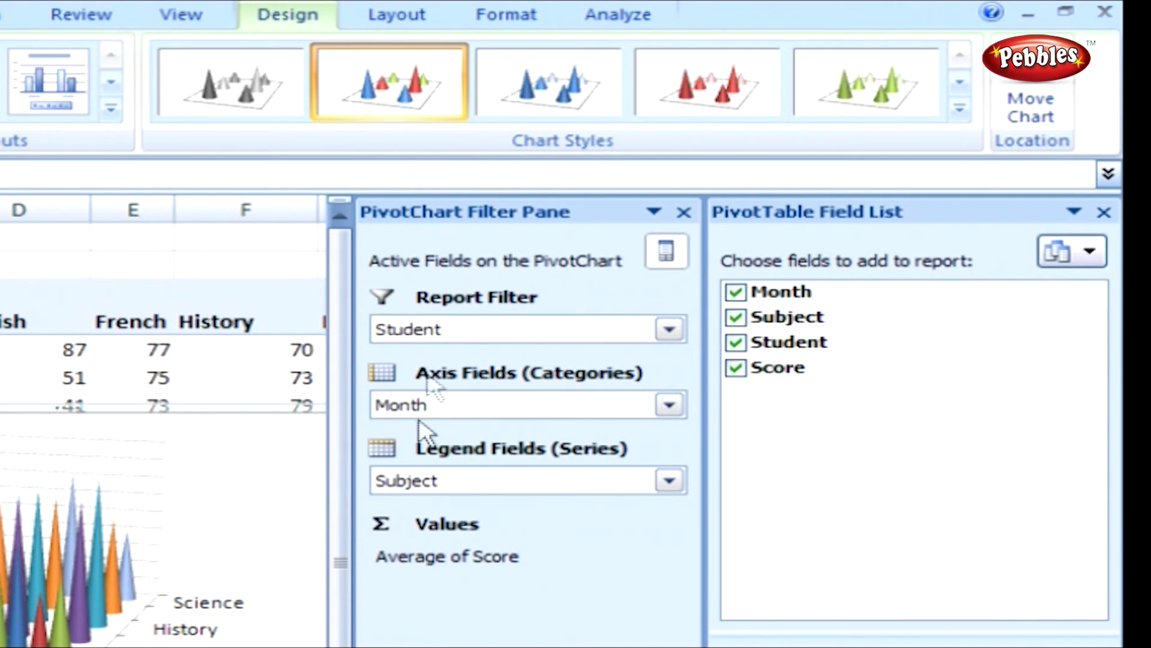
click(670, 331)
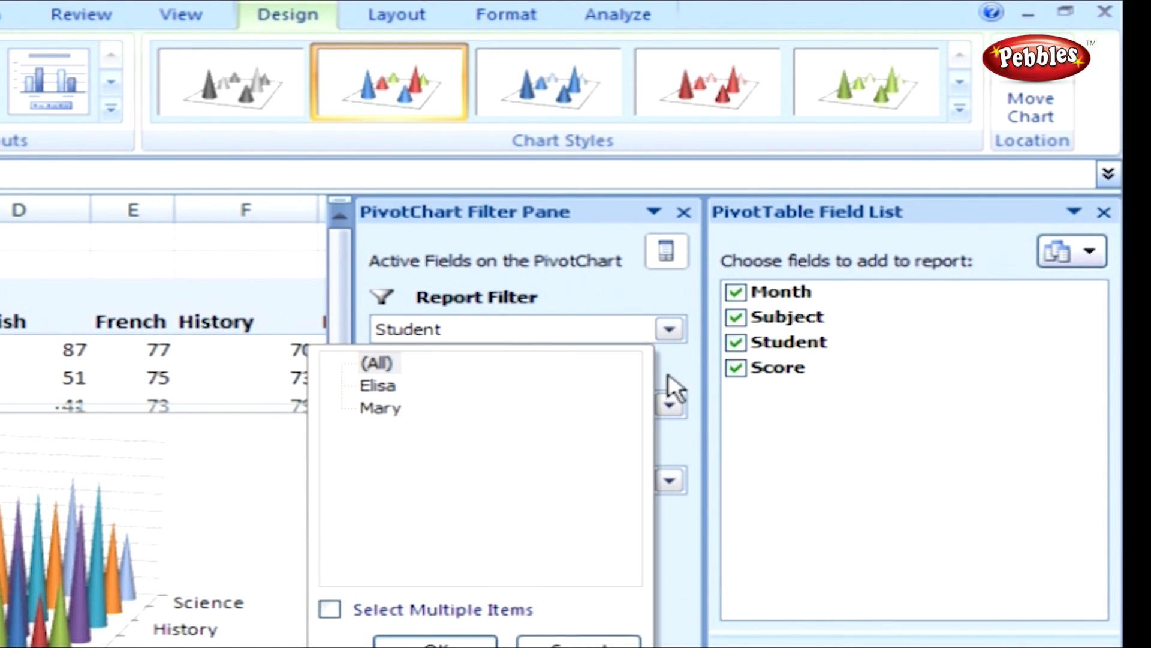
click(600, 639)
click(668, 405)
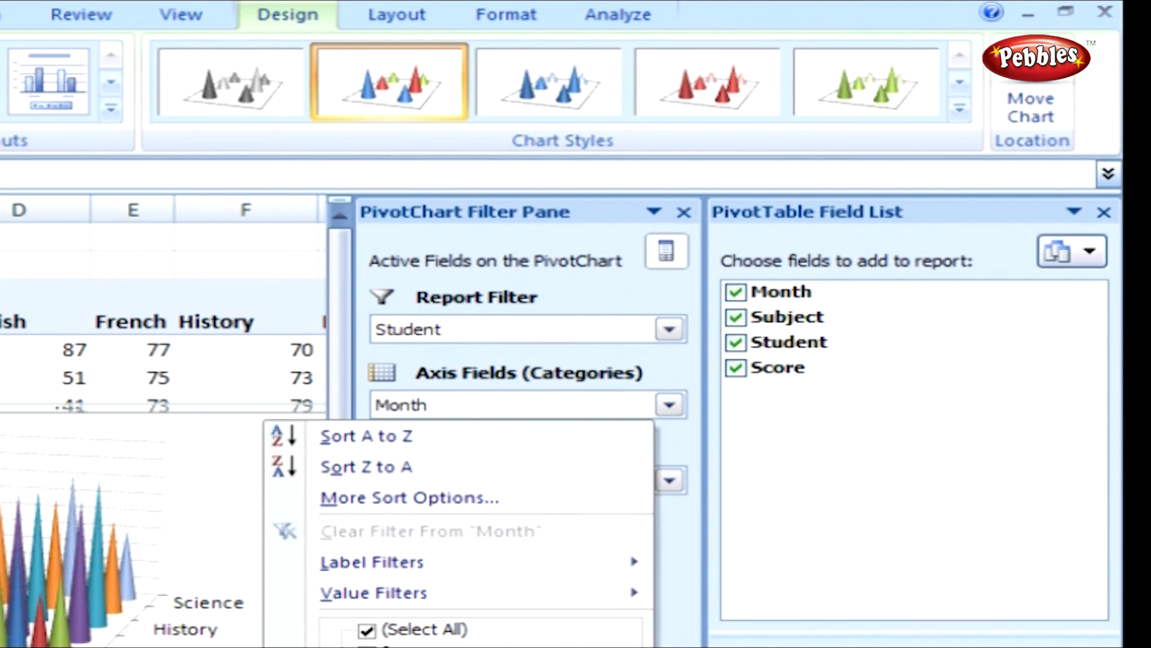
key(Escape)
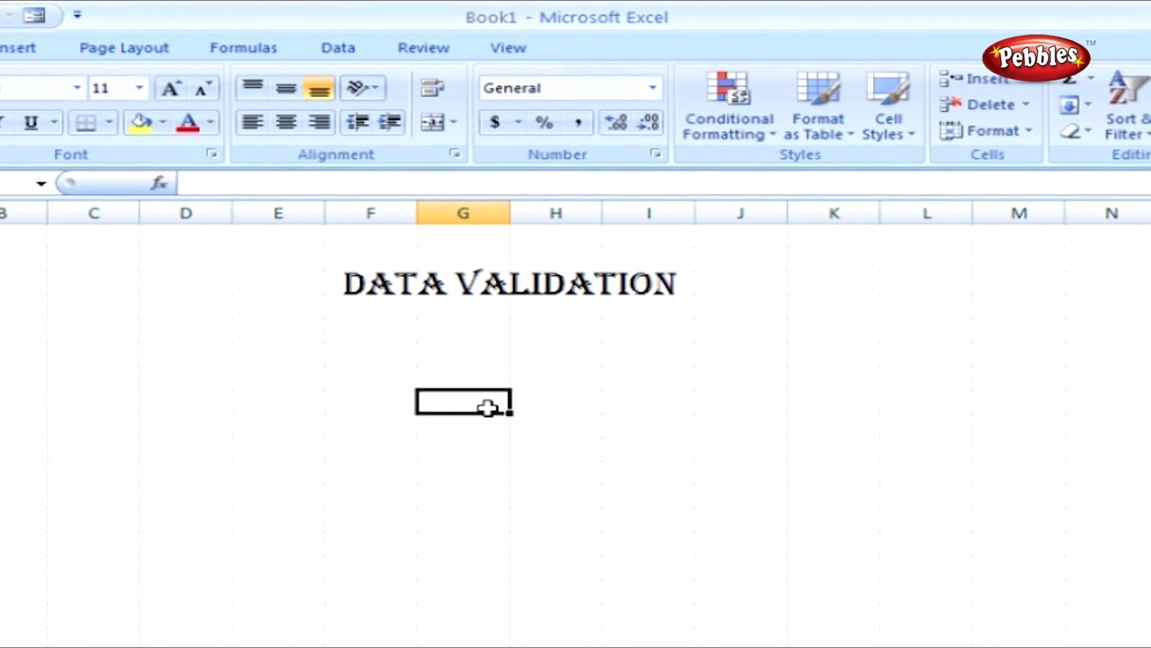
Undo the removal of the TO APPLY DATA VALIDATION heading and select an empty column E cell below it.
key(ctrl+z)
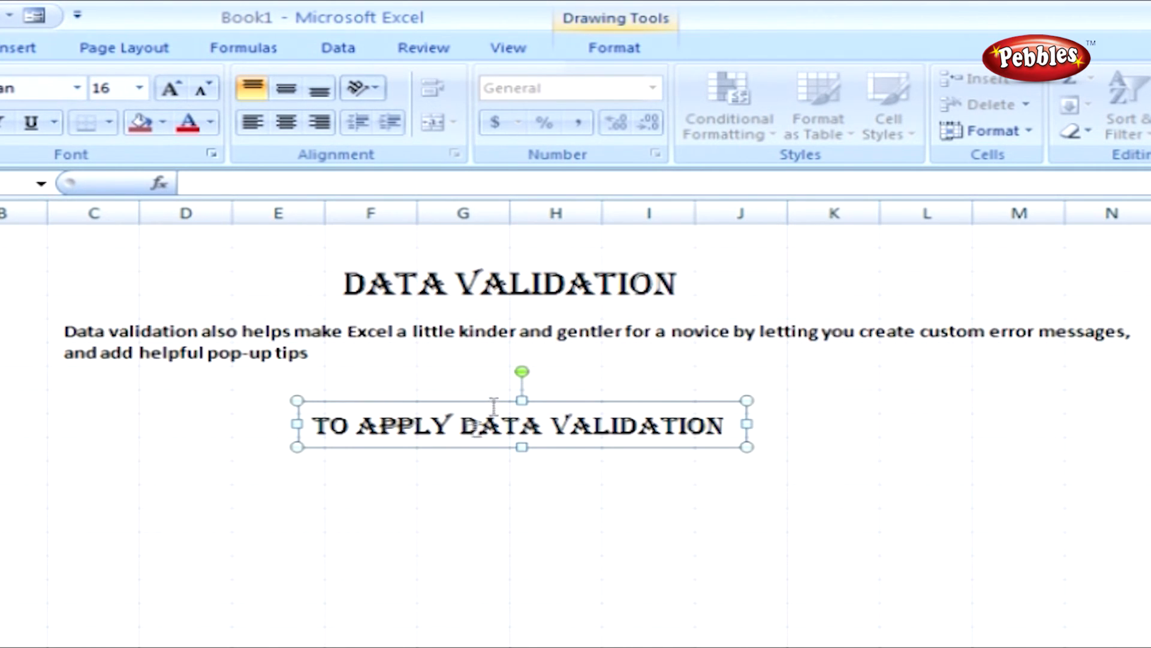
click(294, 521)
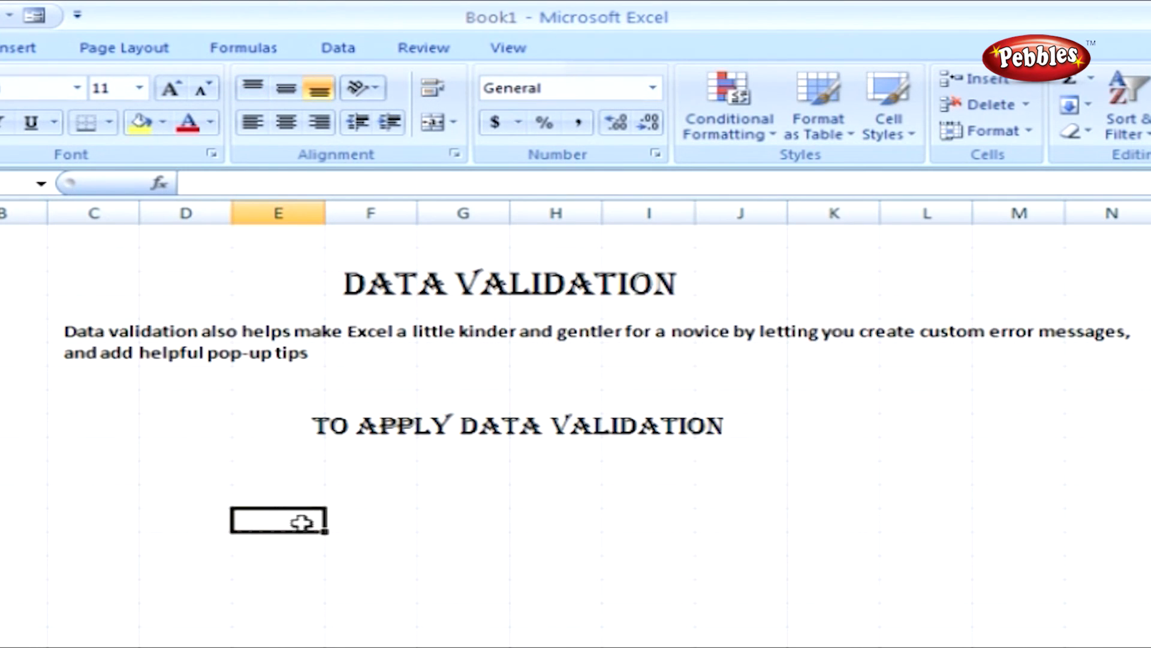
Open Data Validation for the selected column E cell and examine its input message, error alert and criteria options.
click(337, 47)
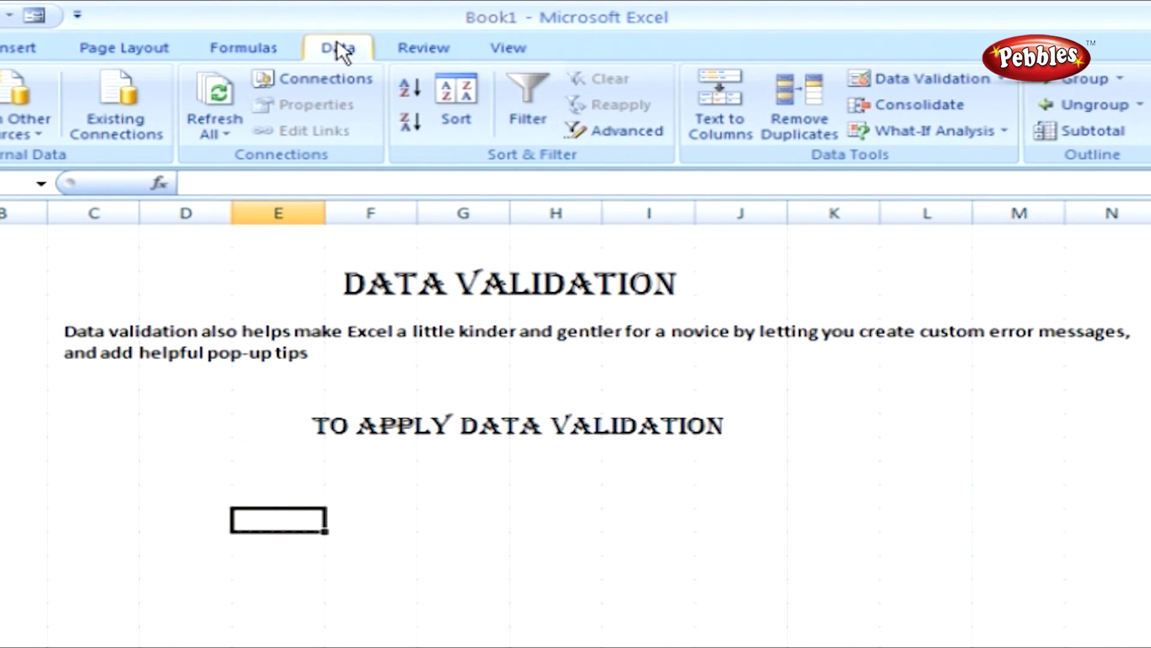
click(912, 75)
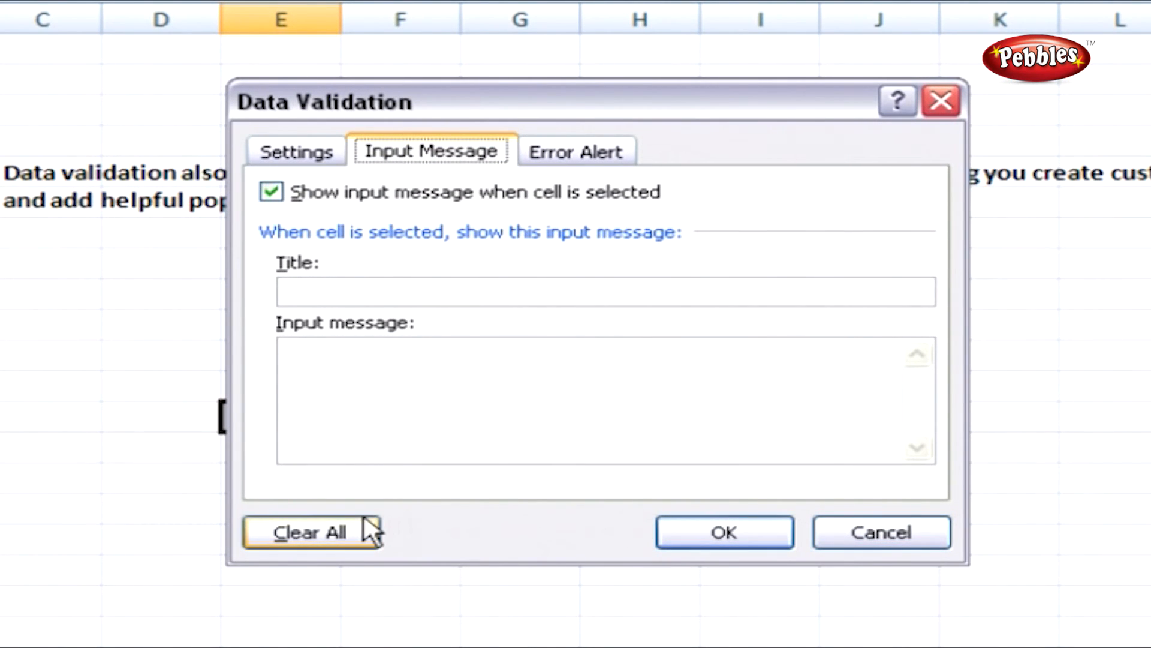
click(325, 154)
click(417, 161)
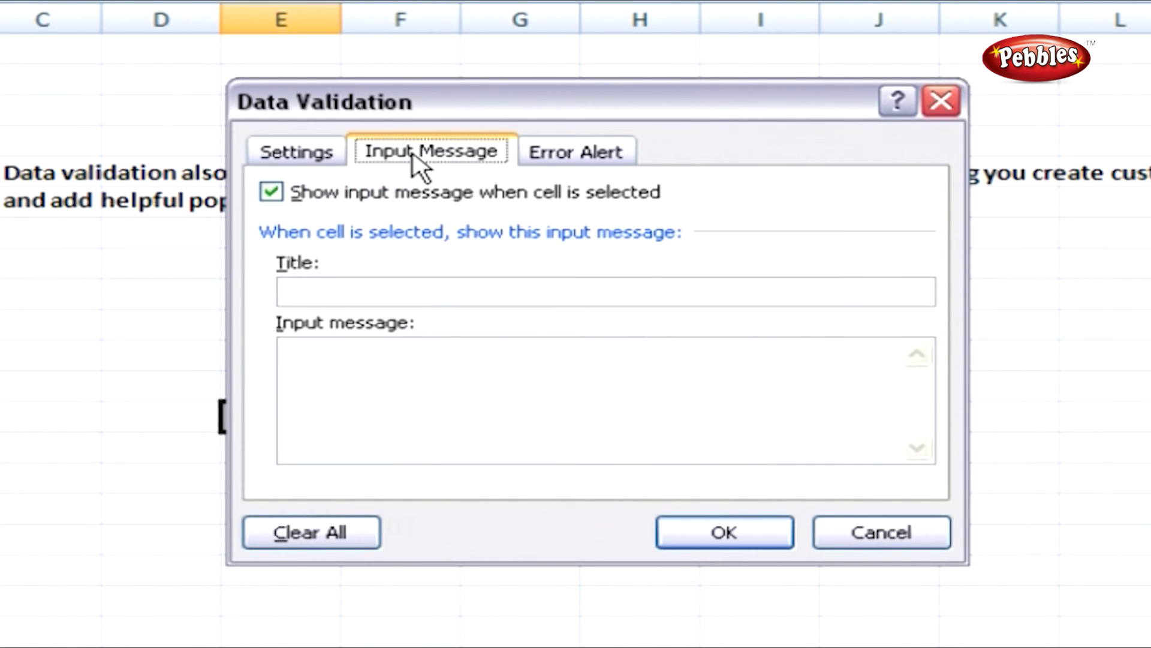
click(581, 155)
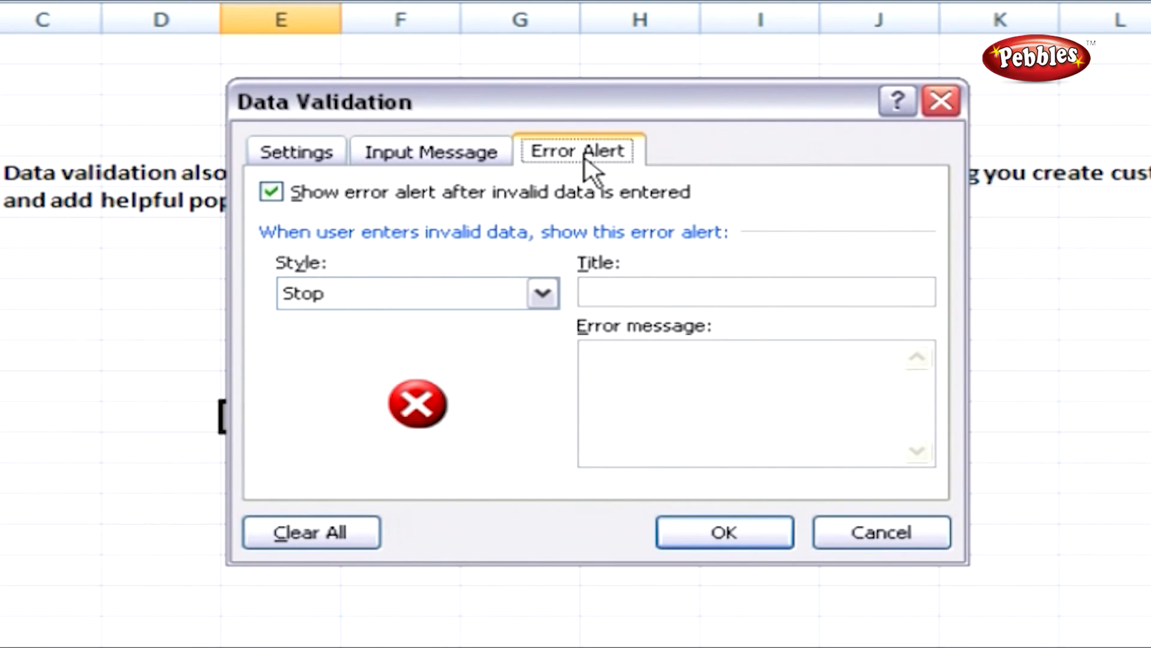
click(318, 165)
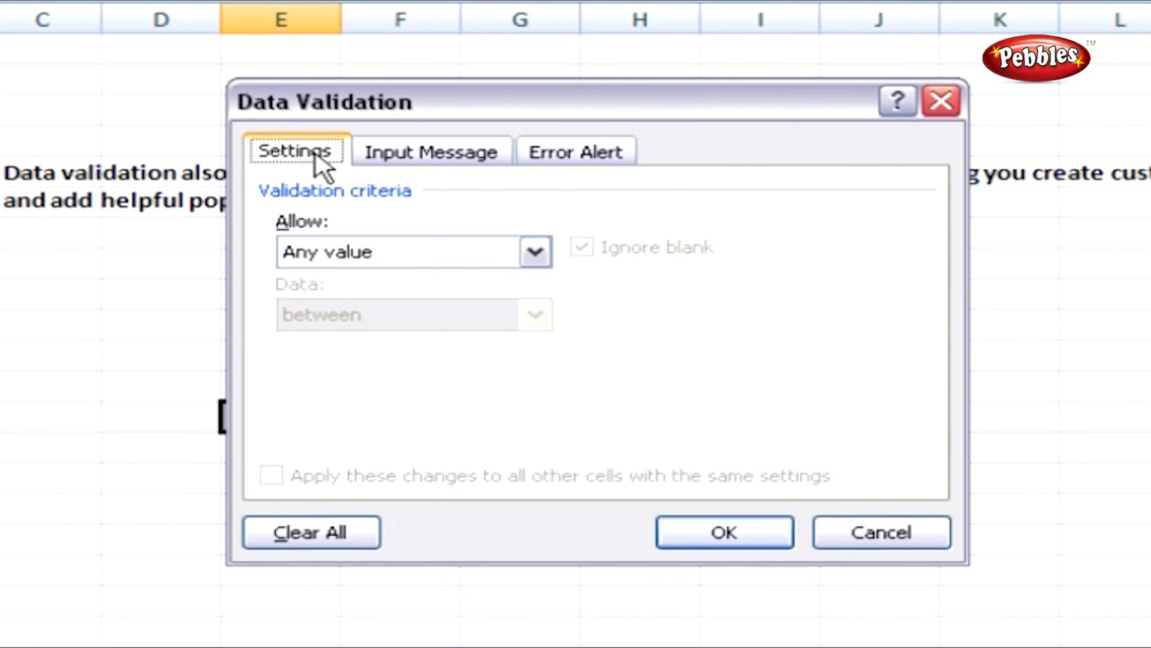
Set the validation criteria to allow a whole number between a minimum of 0 and a maximum of 5.
click(535, 252)
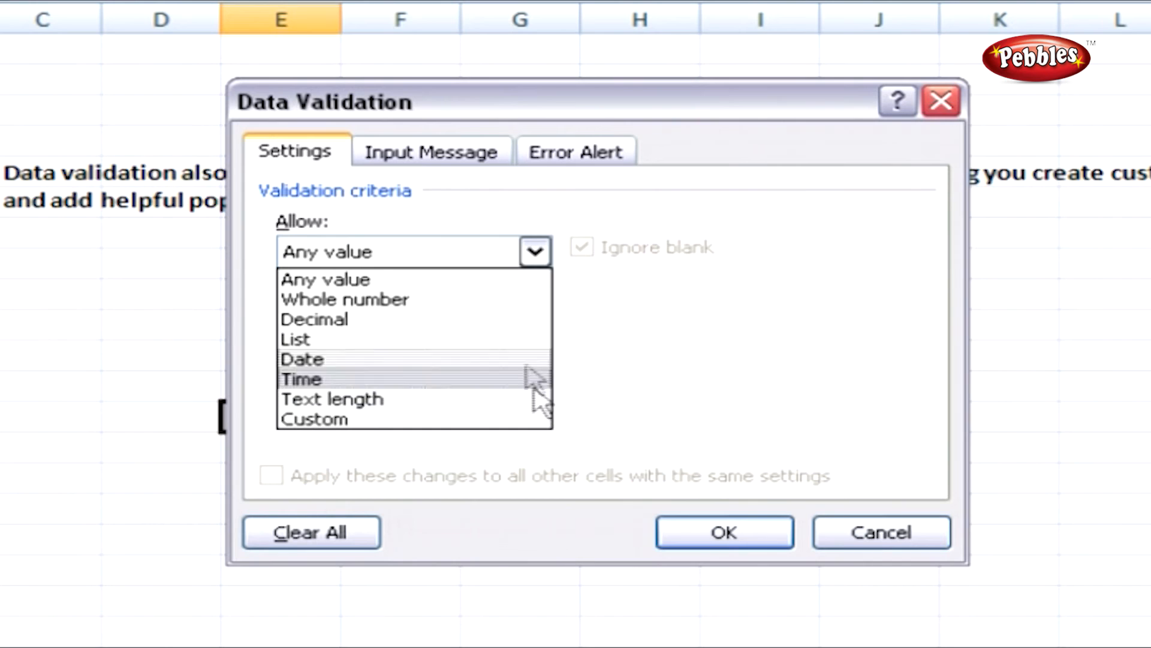
click(521, 300)
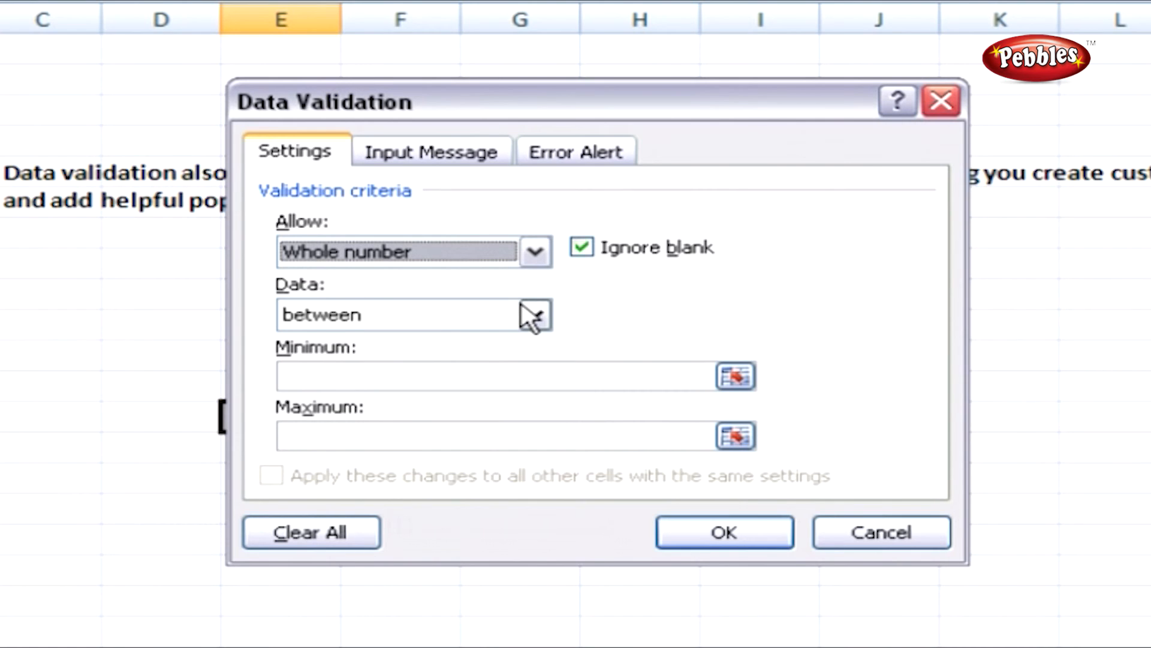
click(532, 314)
click(505, 344)
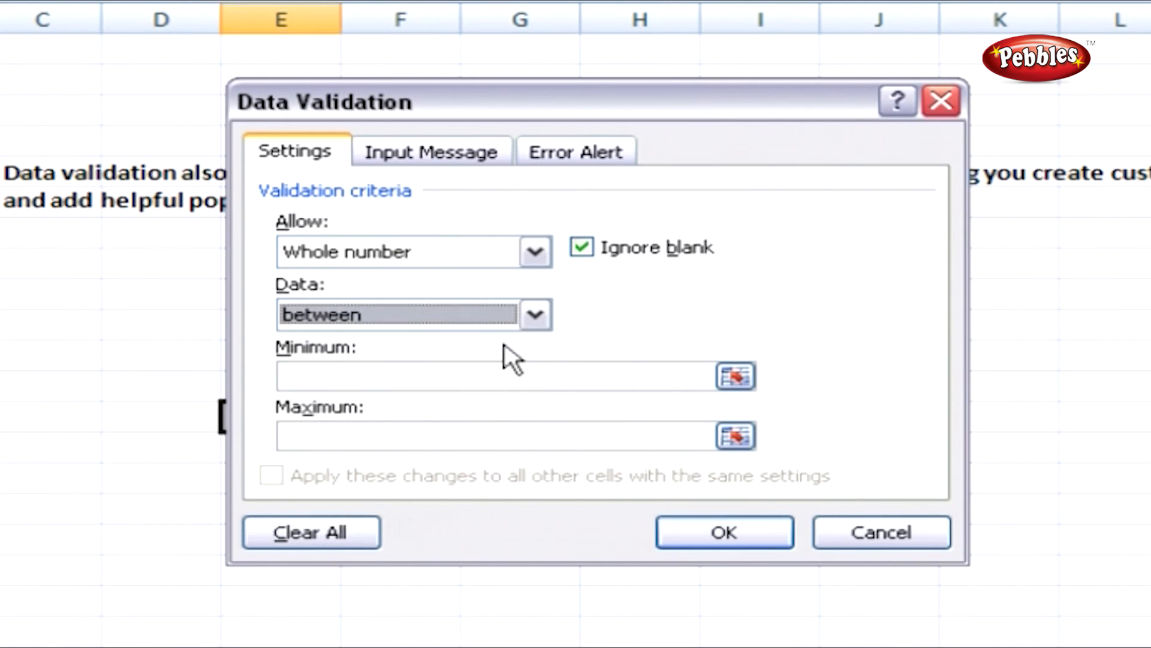
click(501, 367)
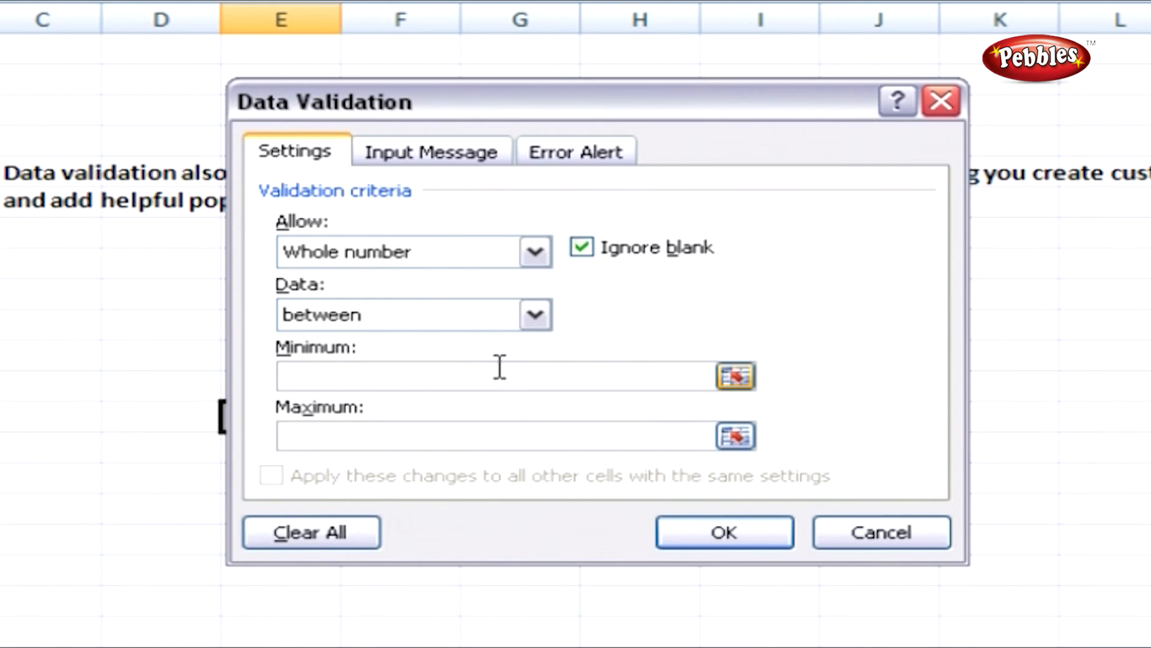
text(0)
click(501, 434)
text(5)
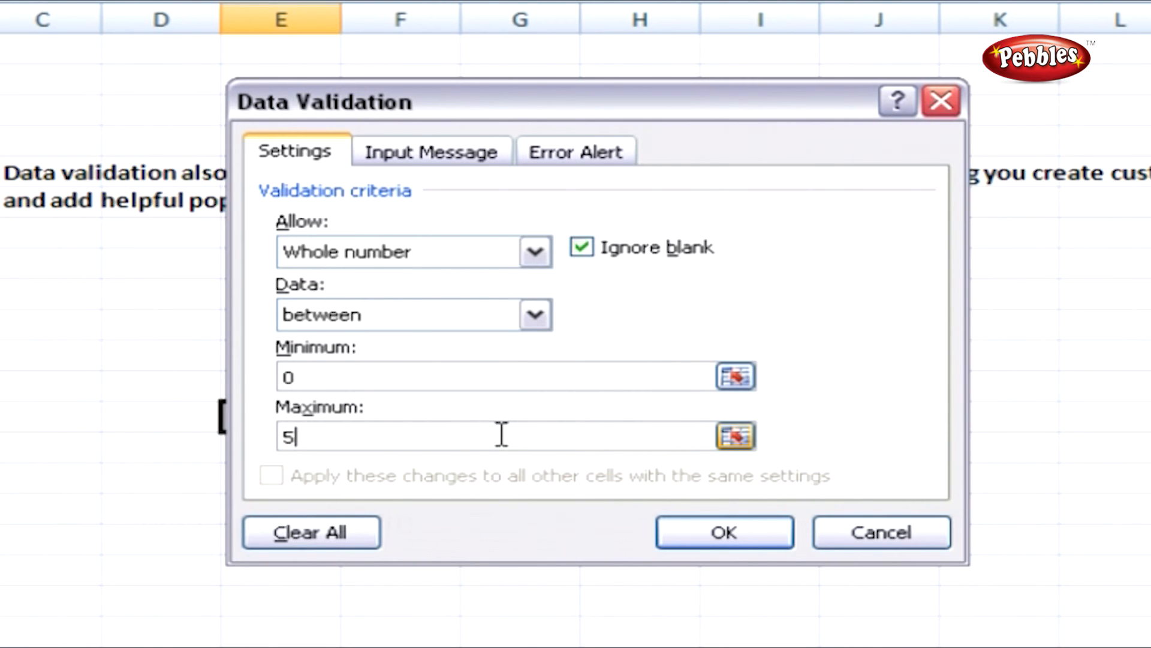
click(536, 317)
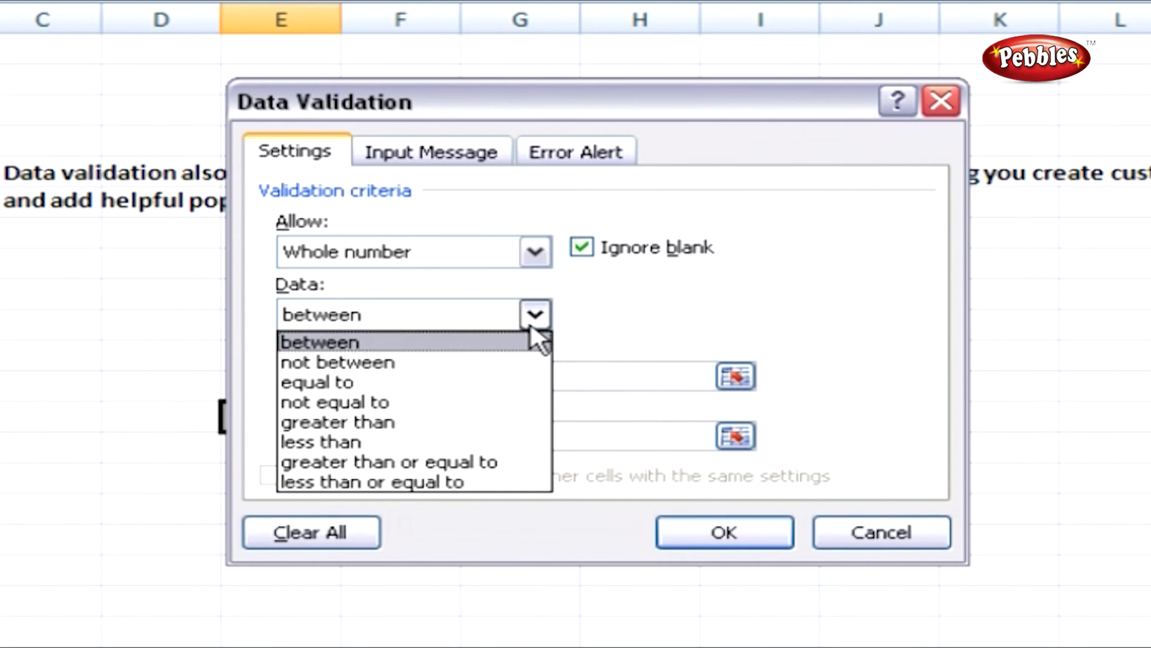
click(531, 329)
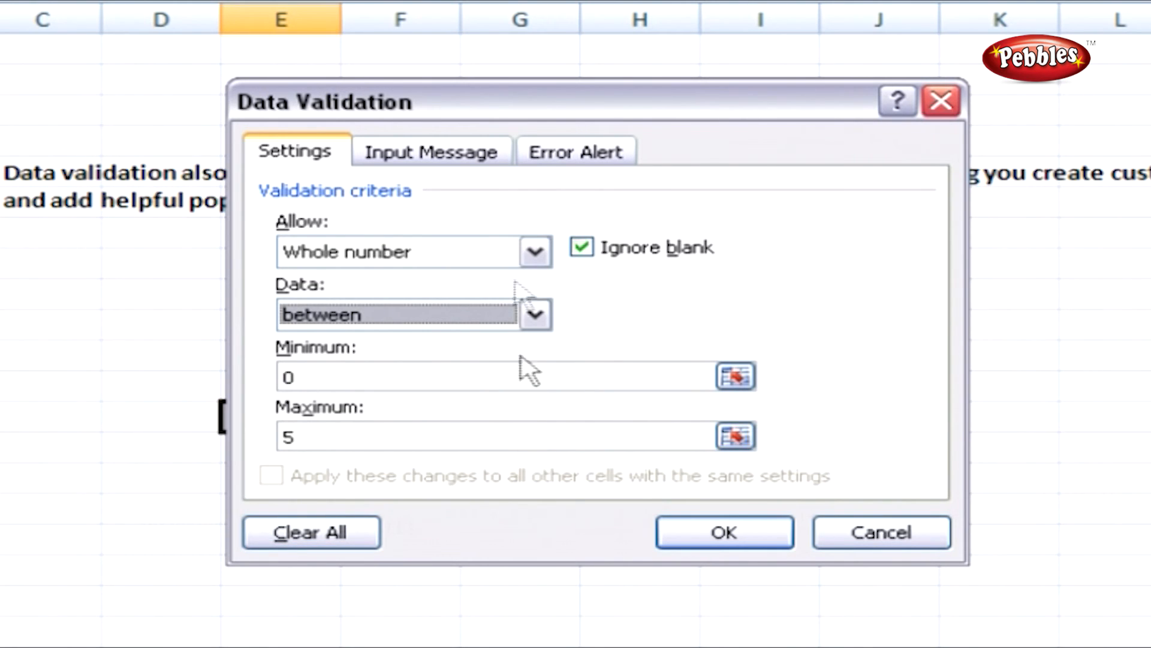
Add an input message titled "input" that reads "YOU SHOULD ENTER A VALUE IN BETWEEN 0 - 5".
click(471, 157)
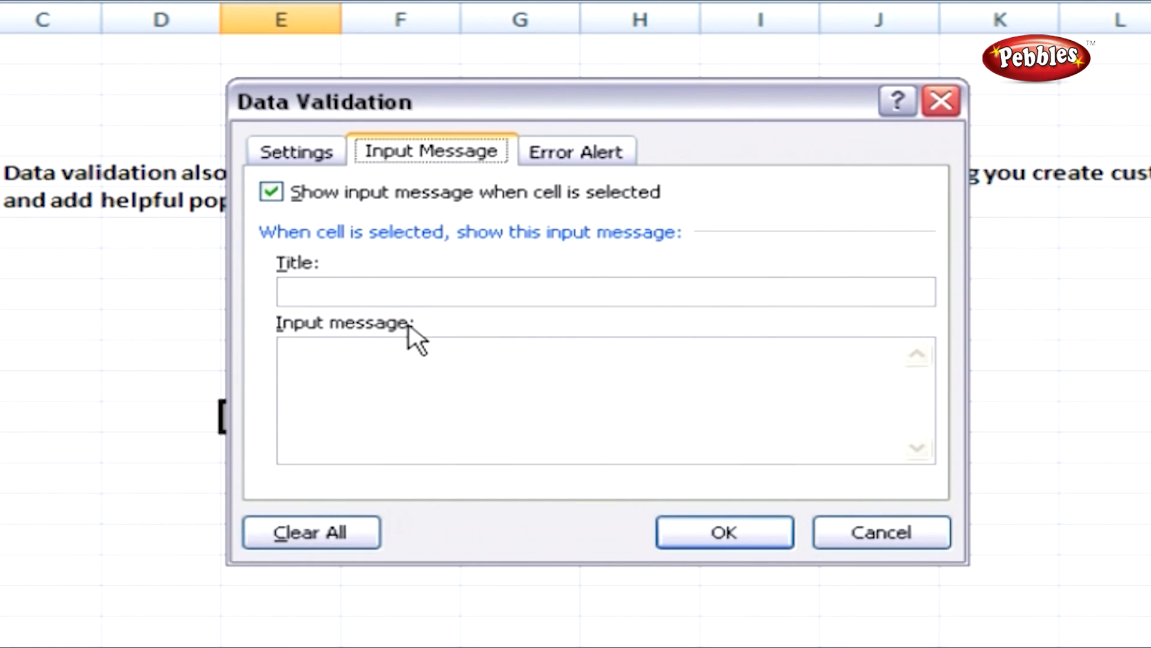
click(404, 290)
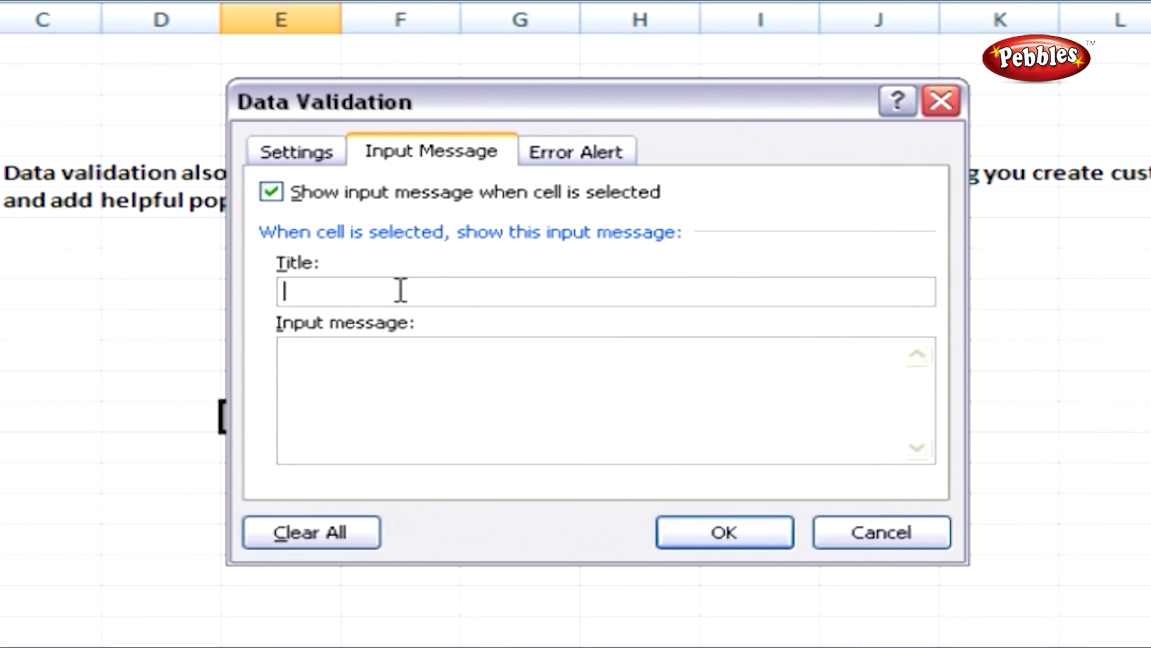
text(ino)
key(BackSpace)
text(put)
click(365, 358)
text(YOU SHOULD ENTER A VALUE IN BETWEEN 0 - 5)
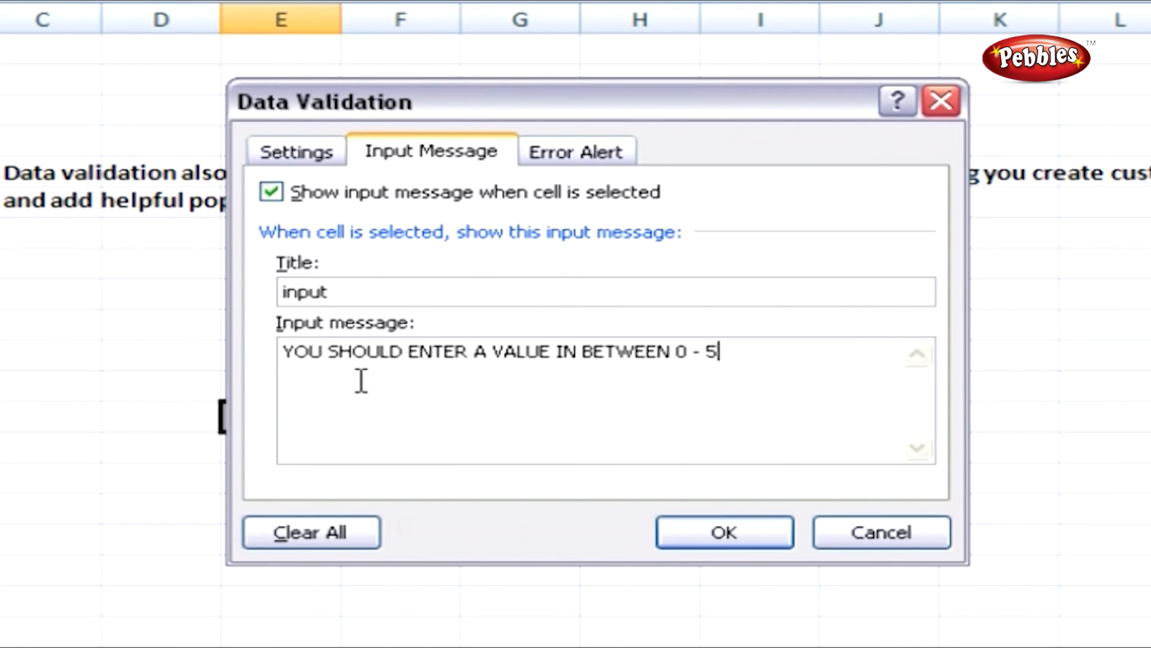
click(678, 549)
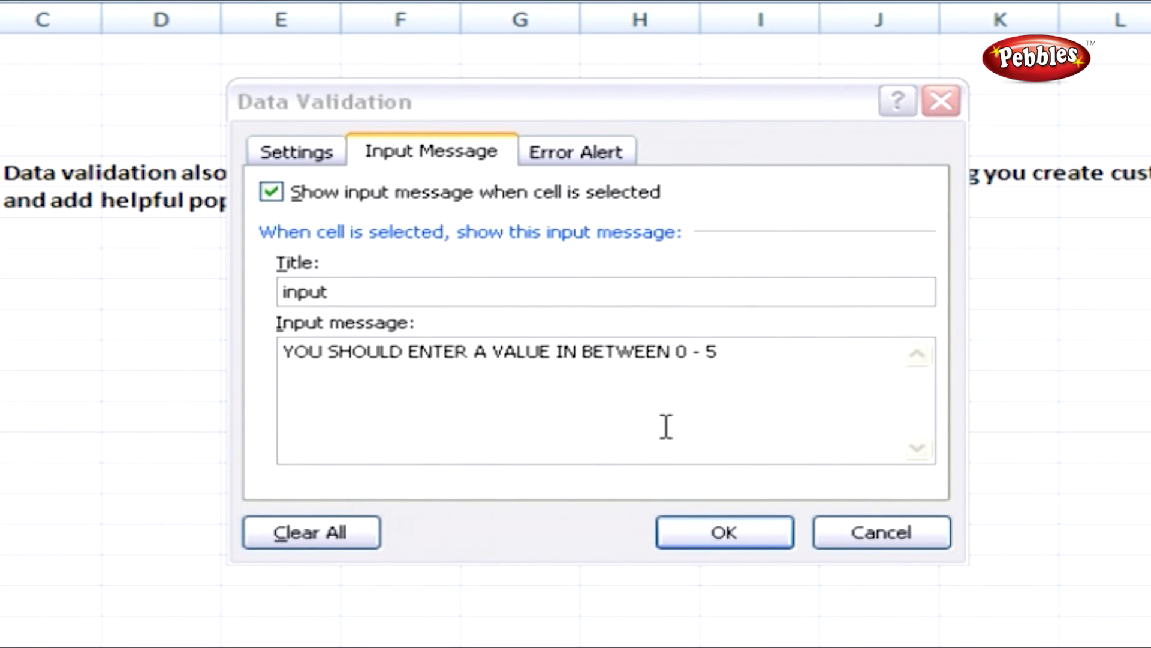
Apply a Warning error alert titled "Error" with the message "THE VALUE YOU'VE ENTERED DOEN'T LIE IN BETWEEN 0 - 5".
click(624, 157)
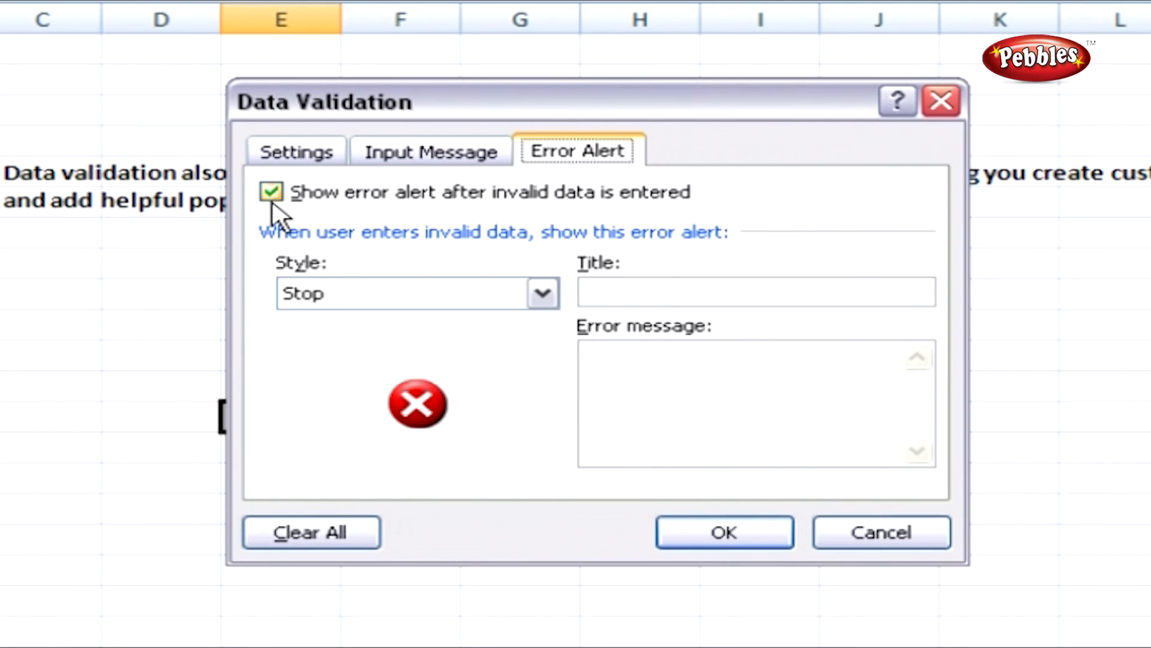
click(543, 294)
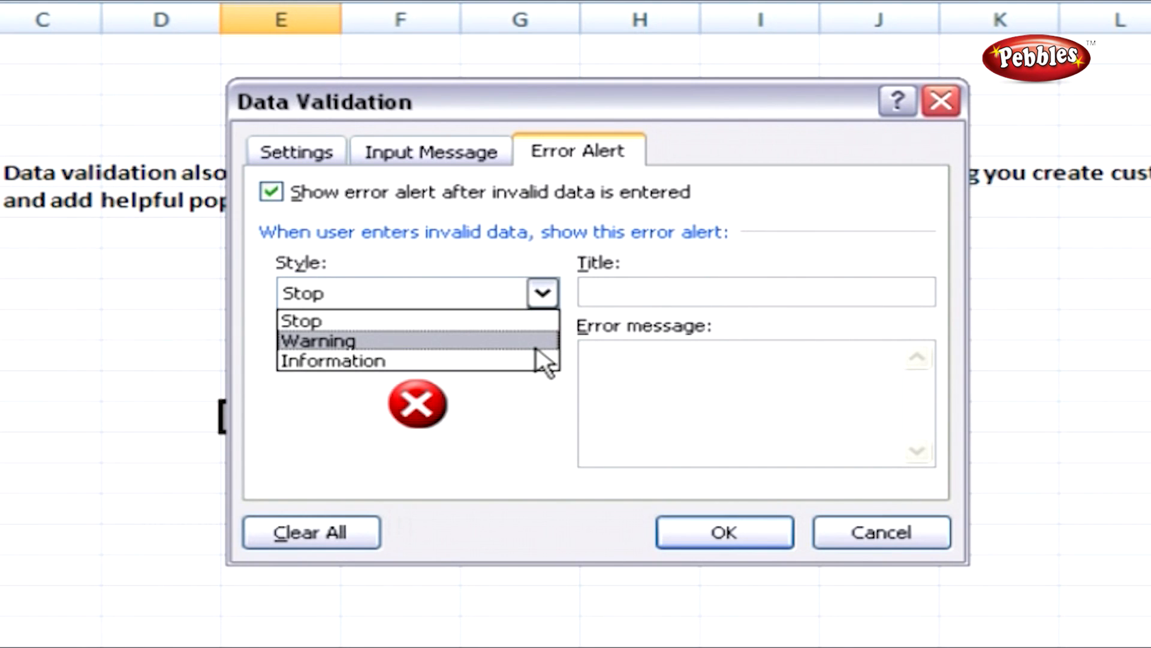
click(536, 342)
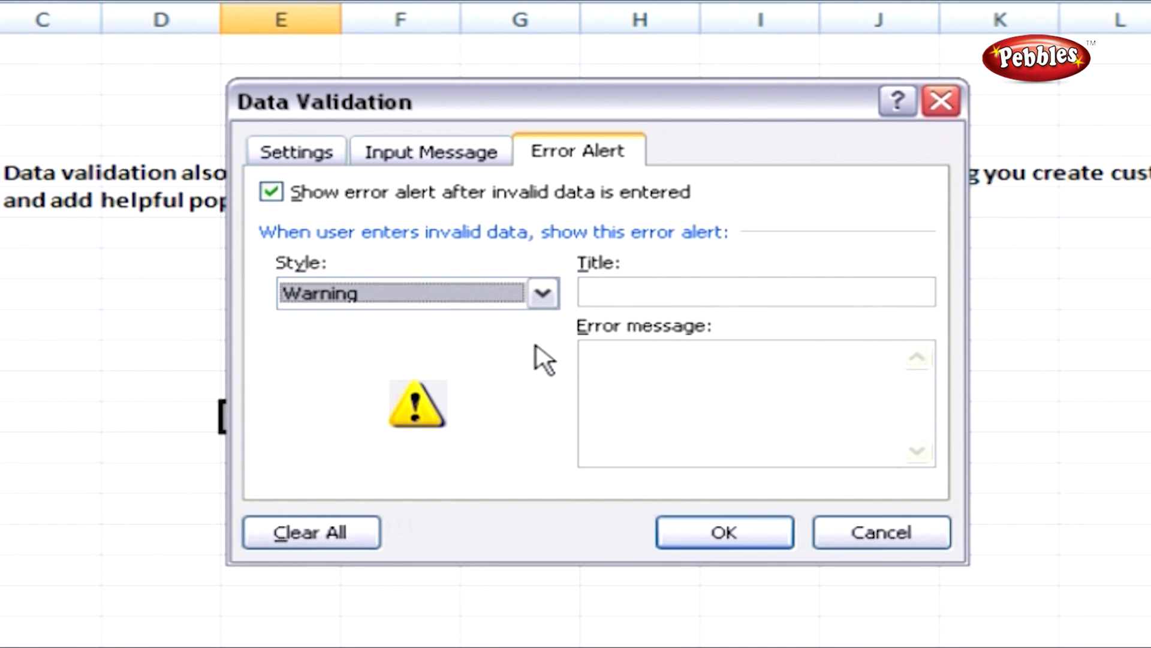
click(691, 291)
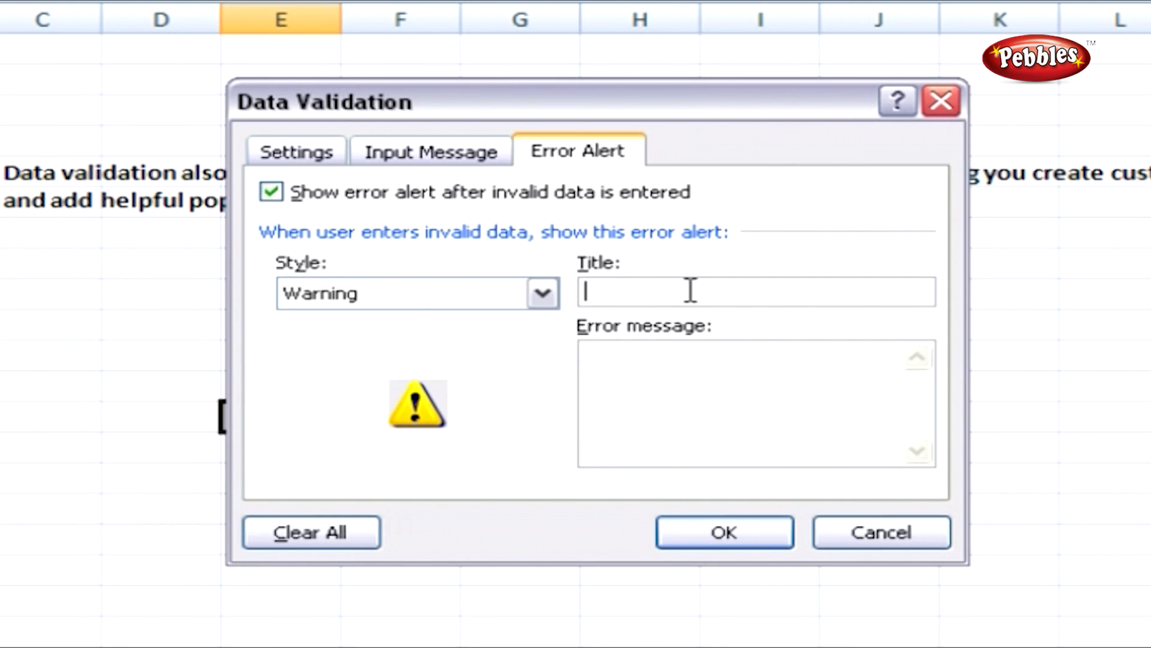
text(Error)
click(674, 354)
text(THE VALUE YOU'VE ENTERED DOEN'T LIE IN BETWEEN 0 - 5)
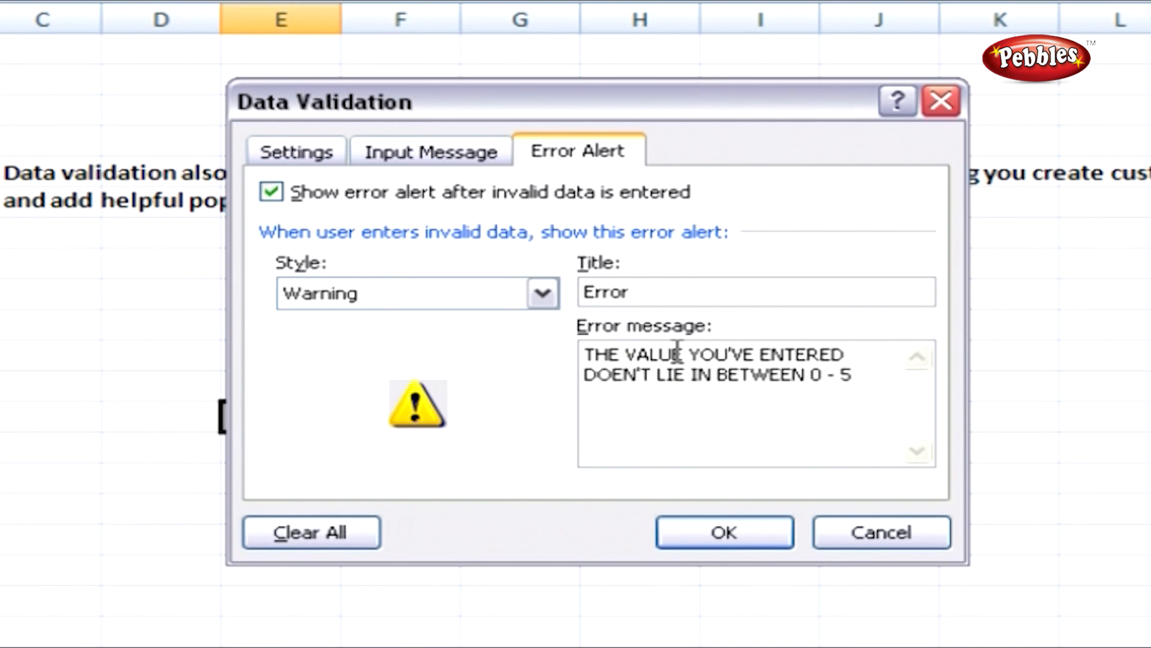
click(708, 536)
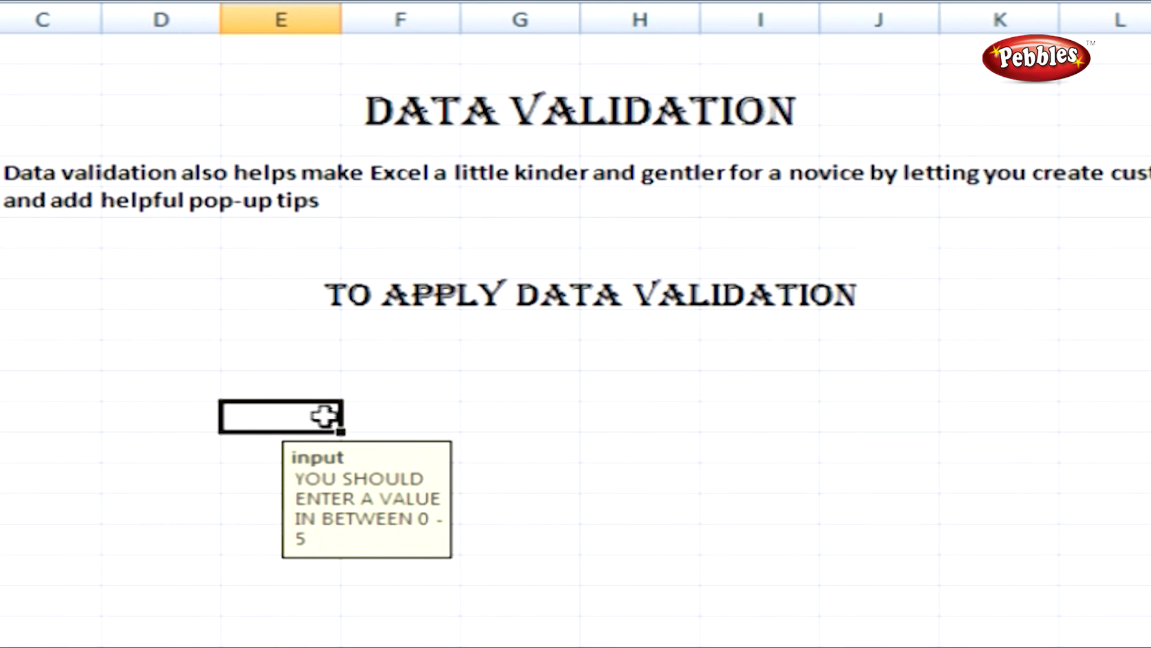
Test the validation rule by entering 6 in the validated column E cell.
text(6)
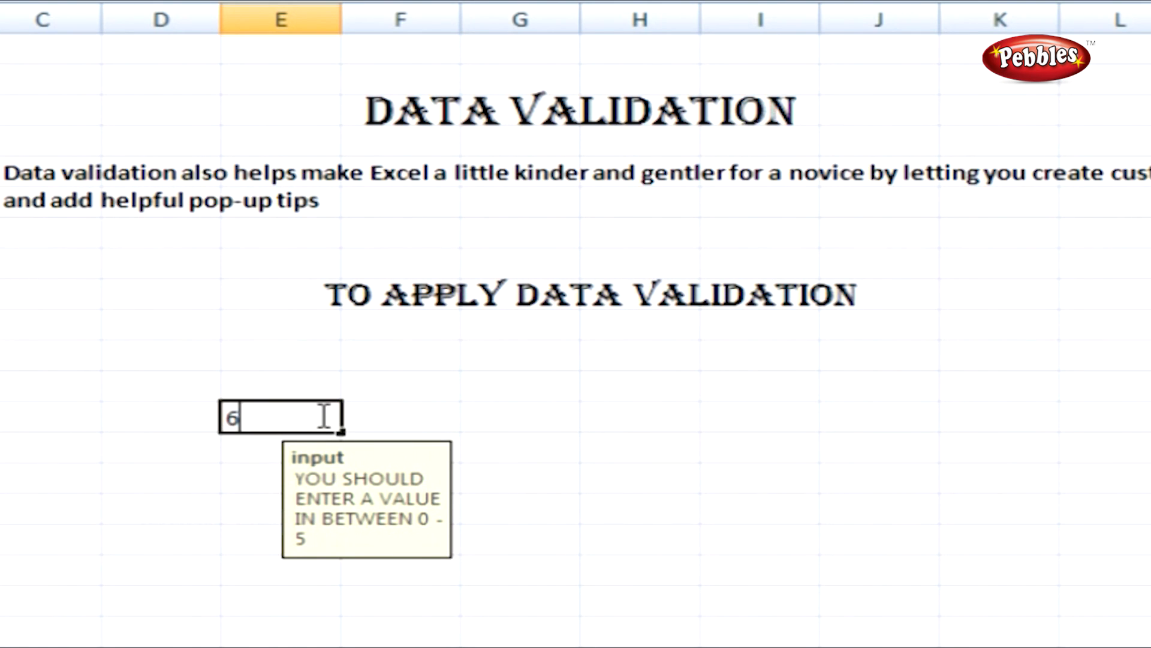
key(Return)
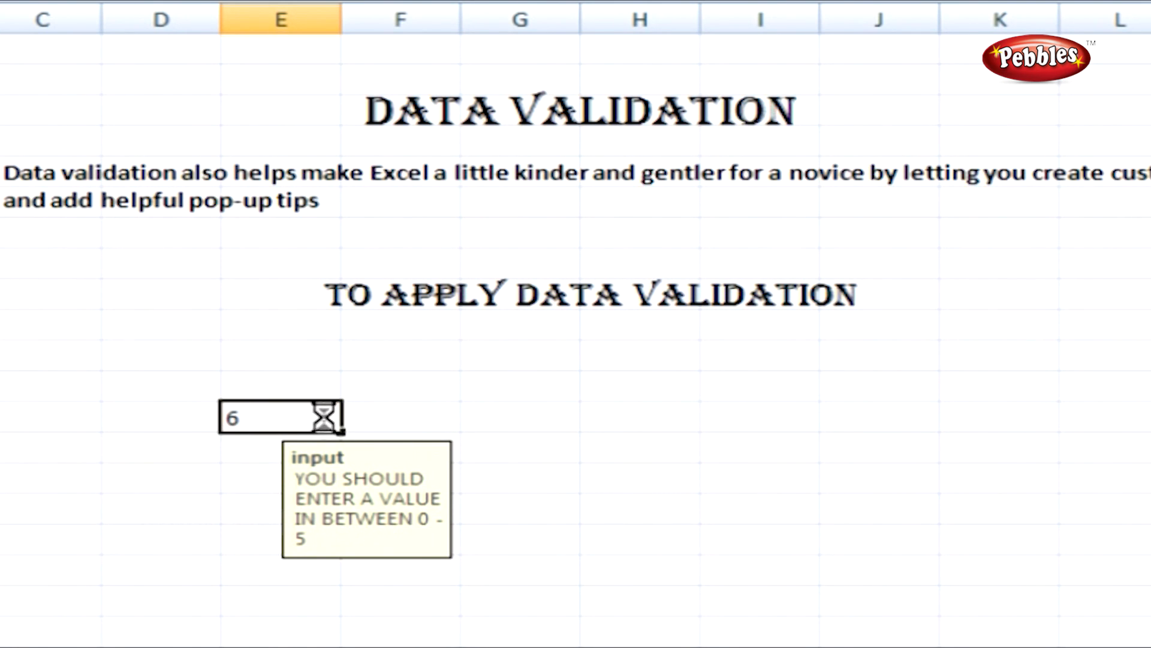